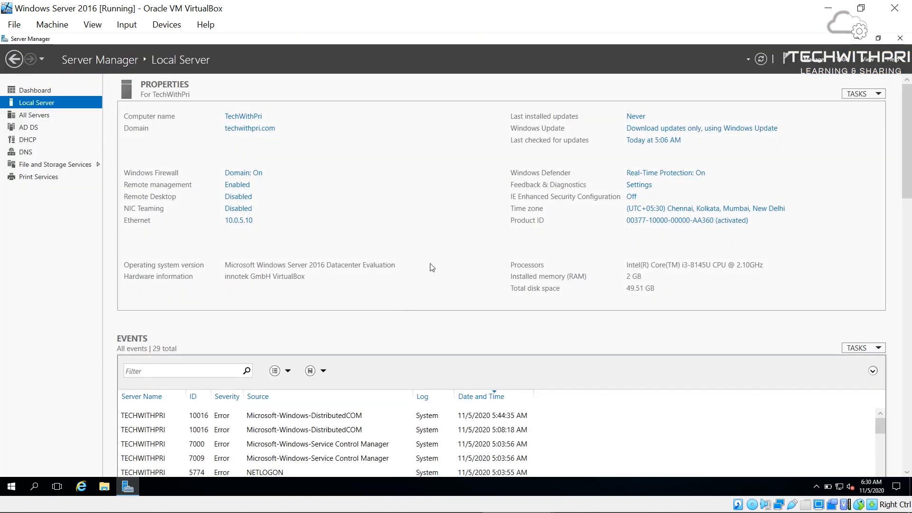
# - Launch Active Directory Users and Computers, look over the Users accounts, then select the techwithpri.com domain
pyautogui.click(842, 58)
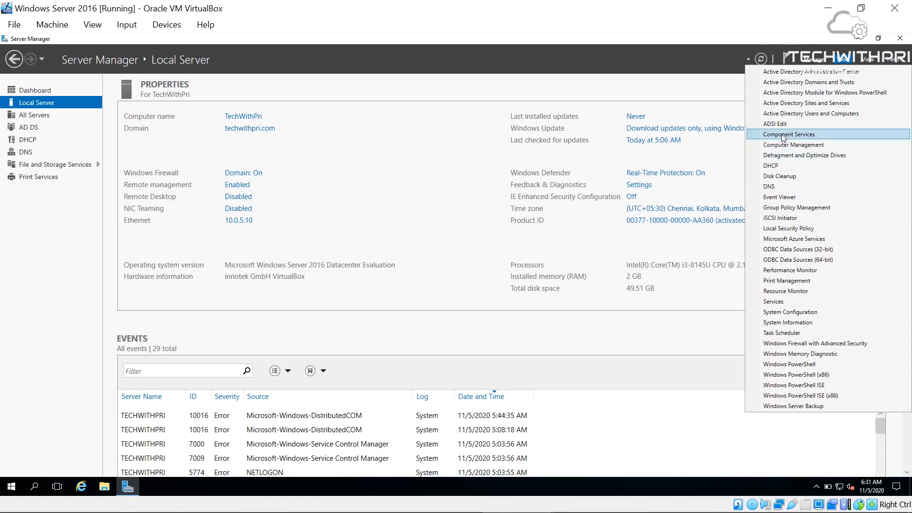
pyautogui.click(801, 114)
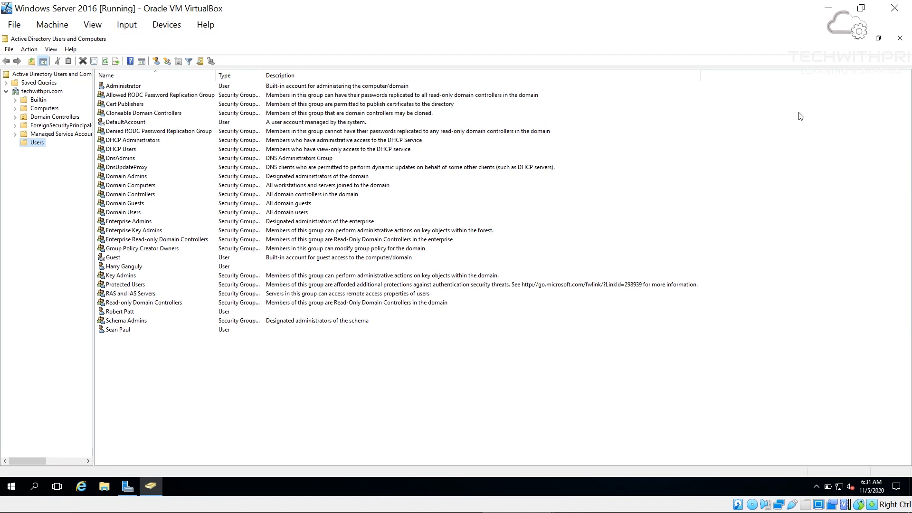
pyautogui.click(122, 267)
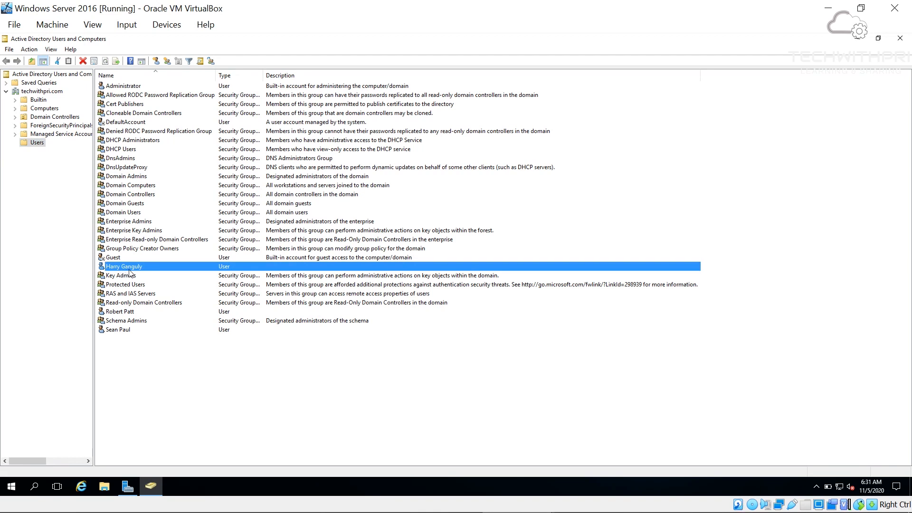
pyautogui.click(127, 315)
pyautogui.click(124, 331)
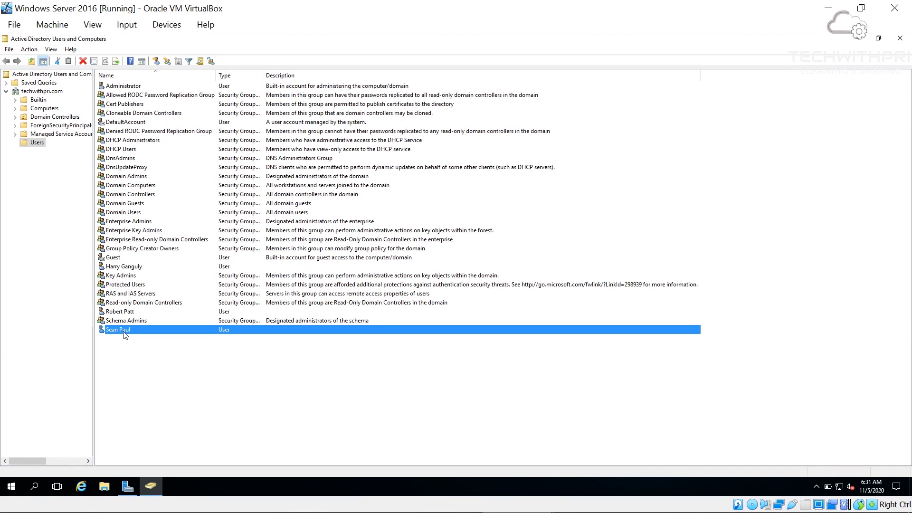
pyautogui.click(47, 91)
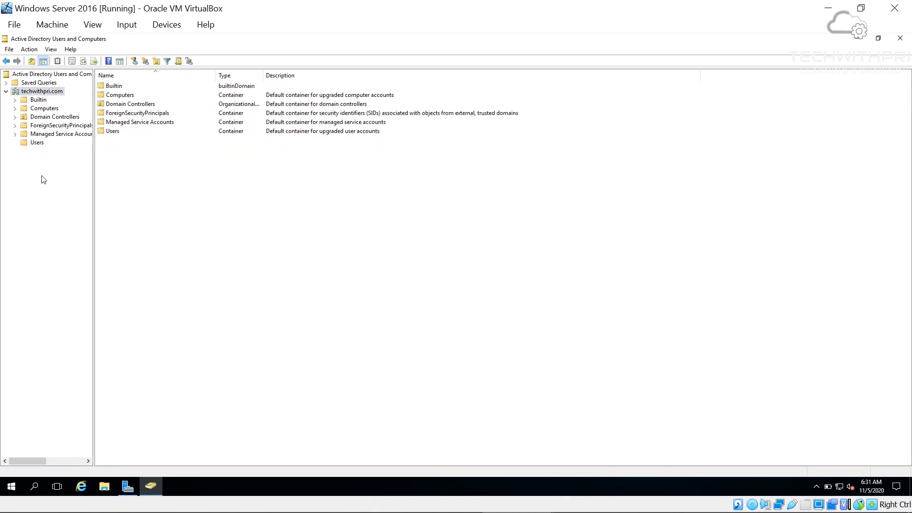
pyautogui.rightClick(36, 94)
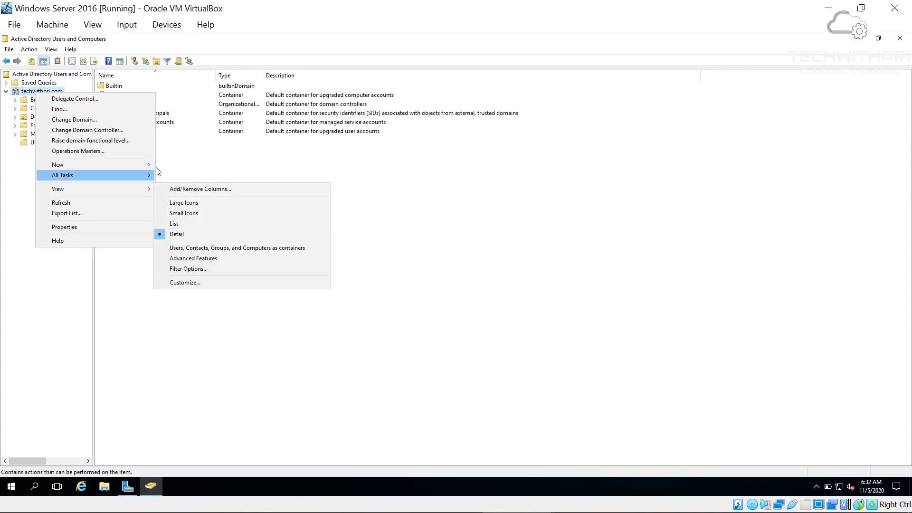
# - Create a new Global Security group named Office_Group in the techwithpri.com domain
pyautogui.moveTo(152, 164)
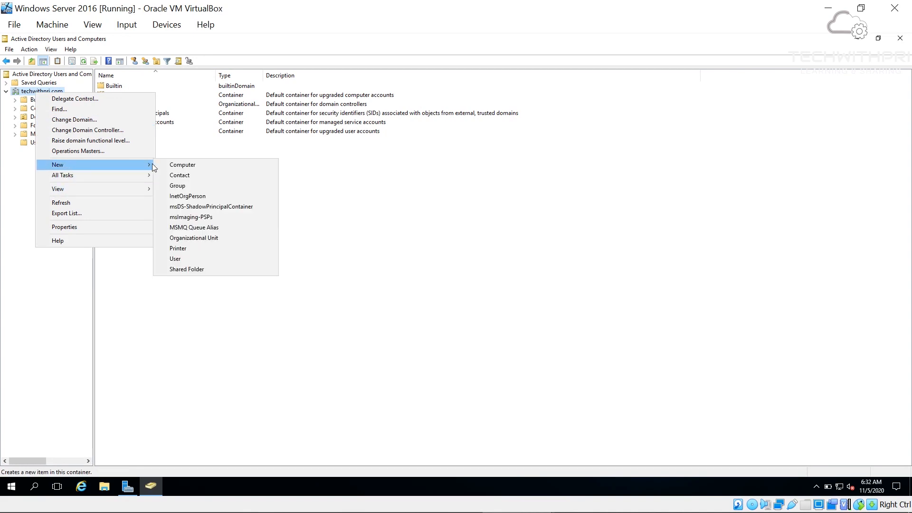
pyautogui.click(185, 186)
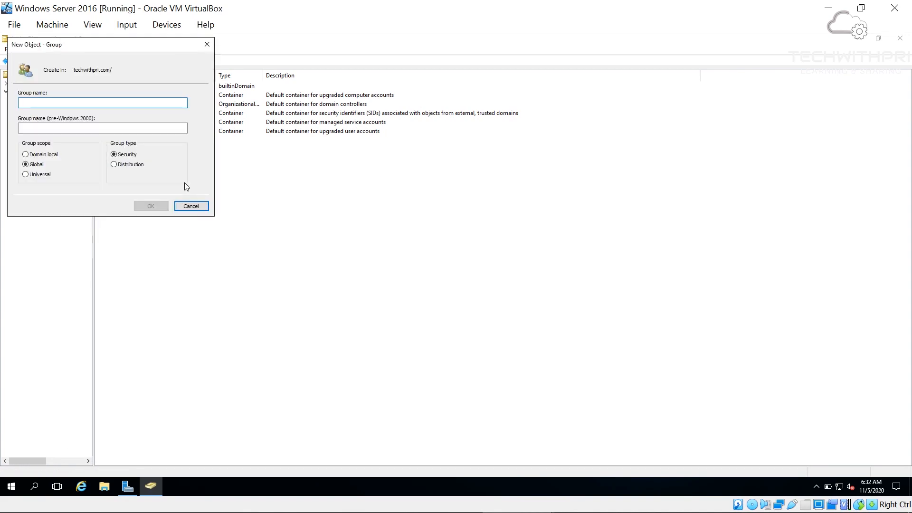
pyautogui.write('Office_Group')
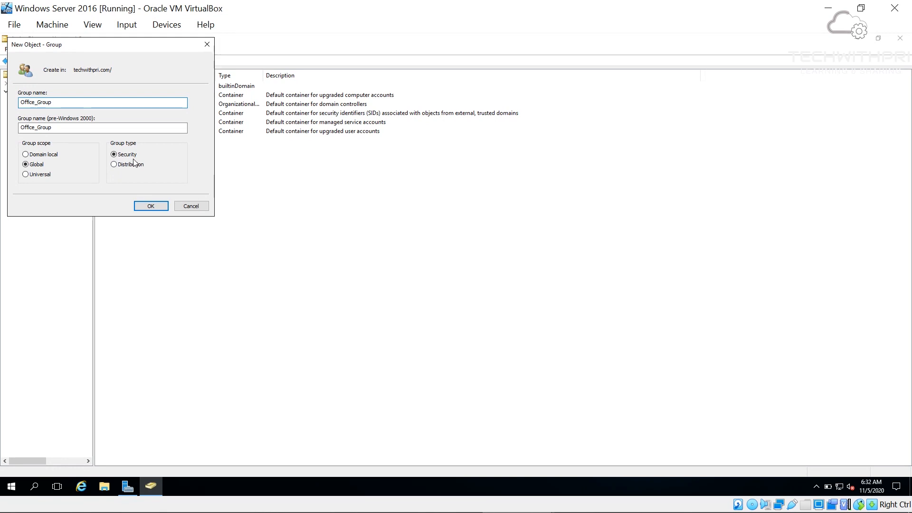
pyautogui.click(152, 206)
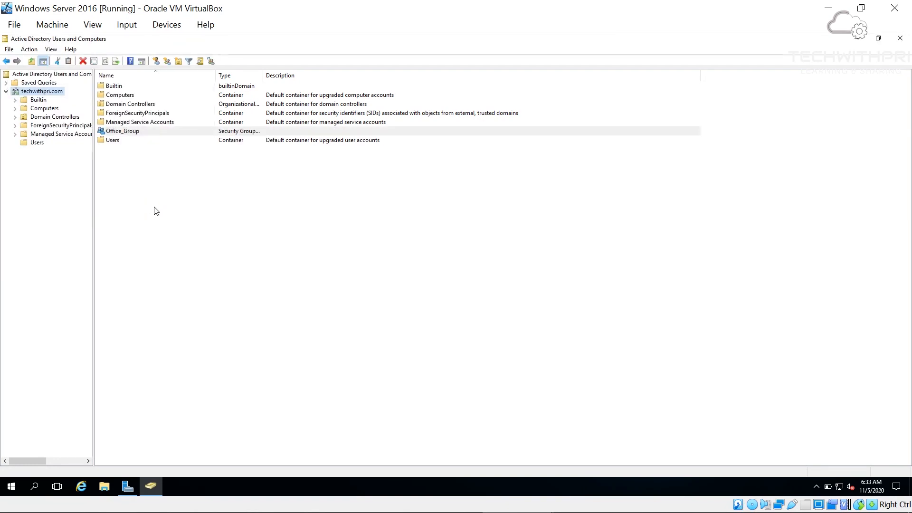
# - Add the first two user accounts as members on Office_Group's Members tab
pyautogui.doubleClick(121, 135)
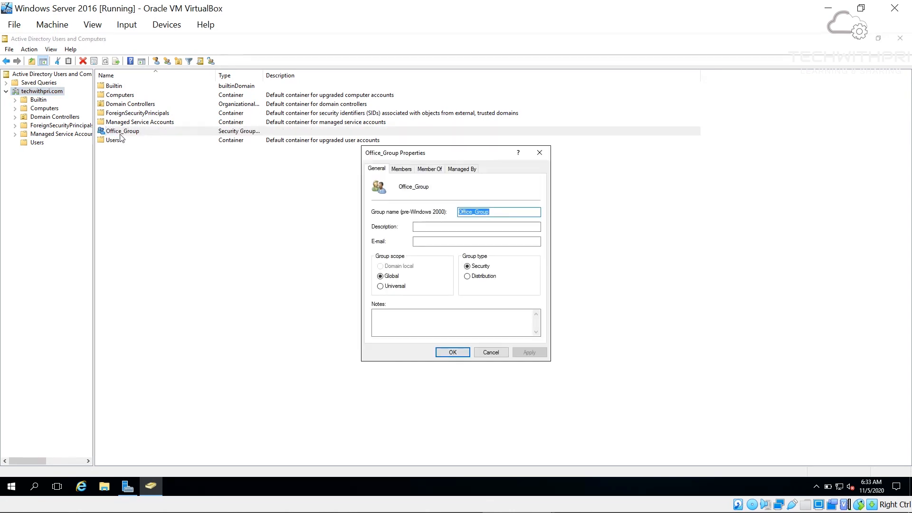
pyautogui.click(397, 167)
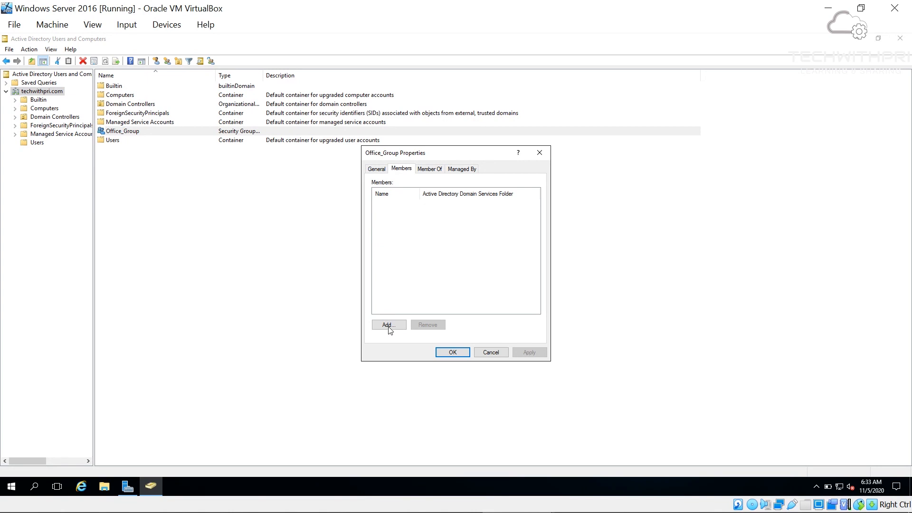
pyautogui.click(388, 325)
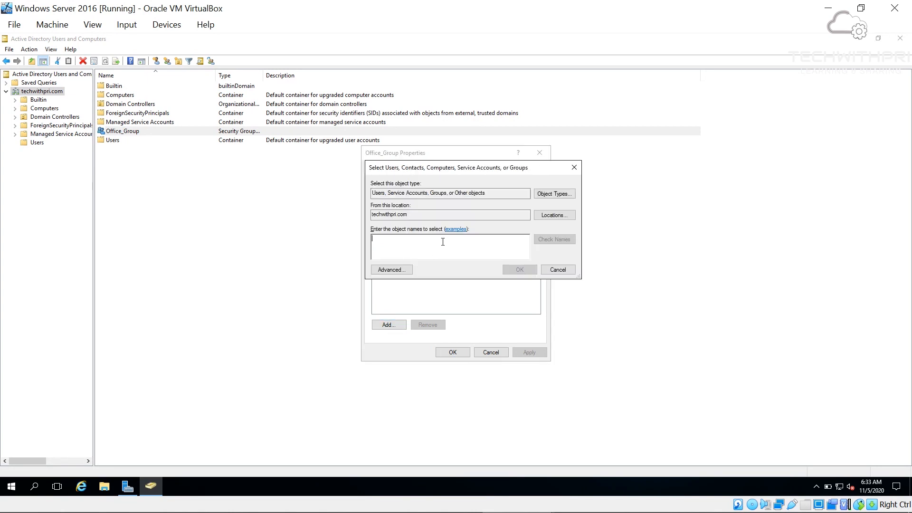
pyautogui.write('harry')
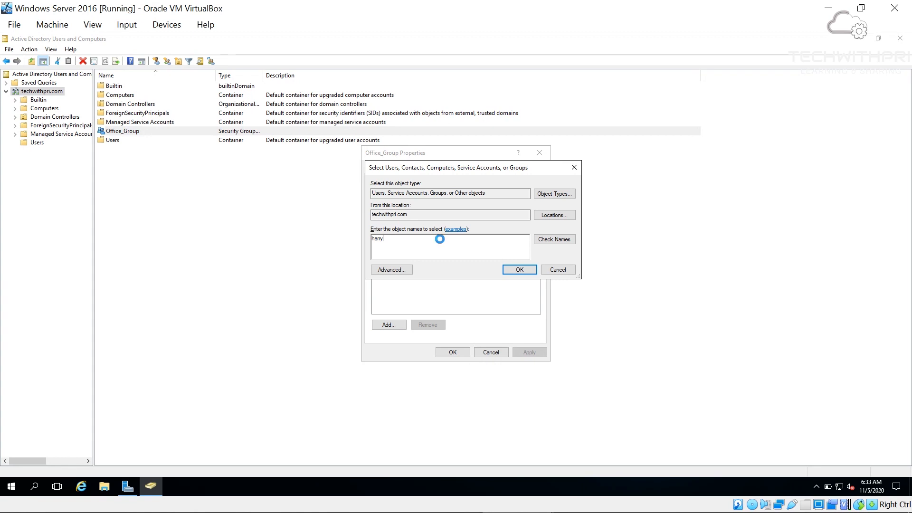
pyautogui.press('Return')
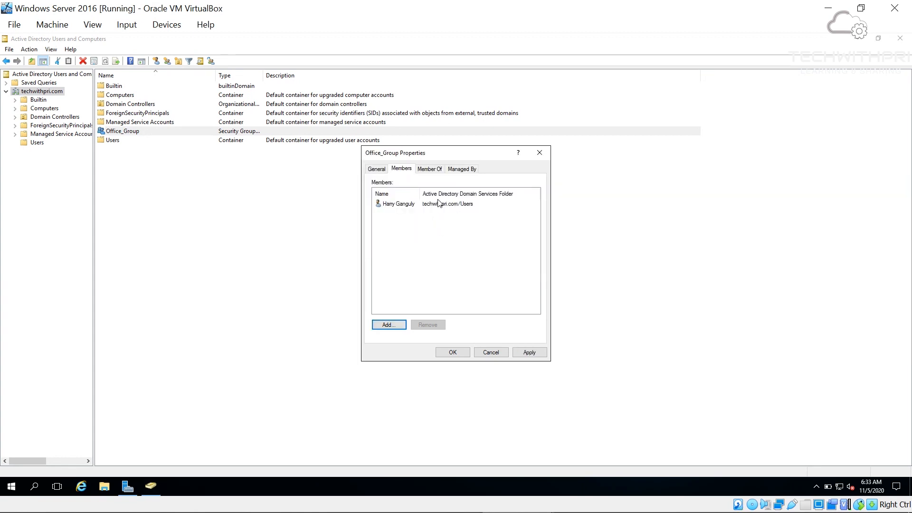
pyautogui.click(390, 326)
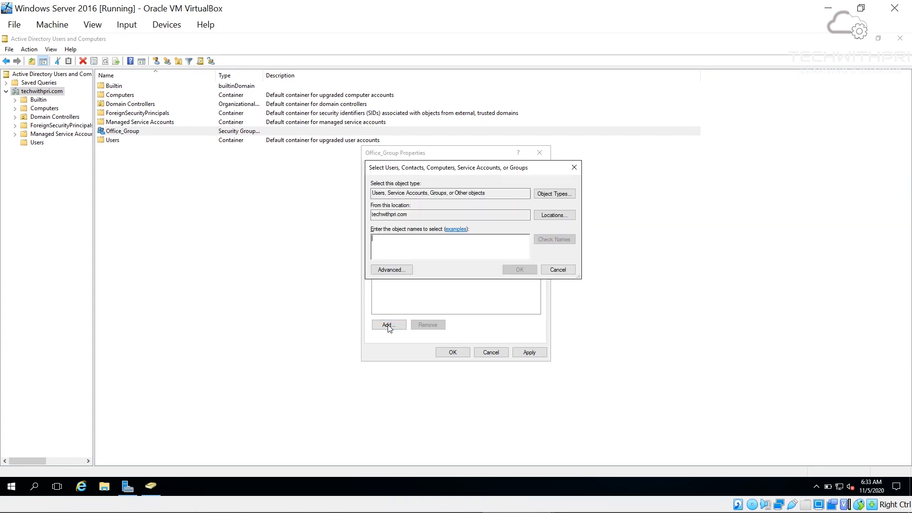
pyautogui.write('robert')
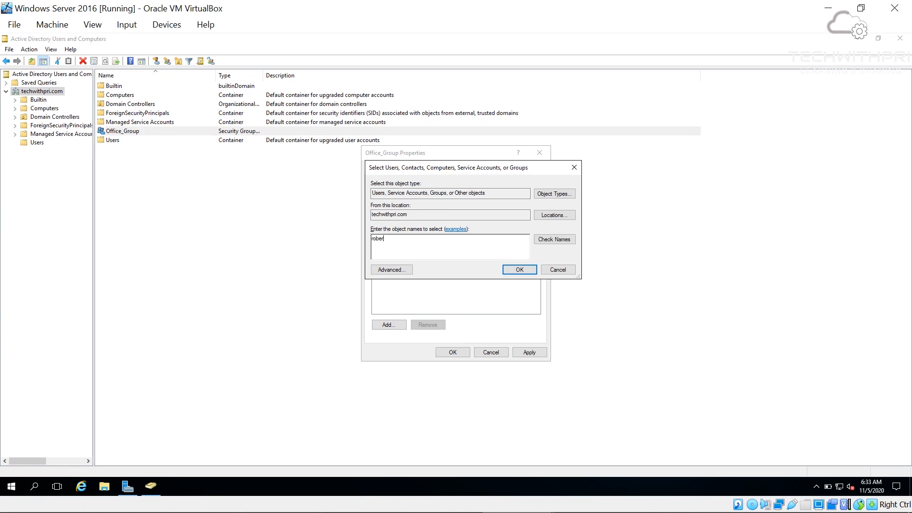
pyautogui.press('Return')
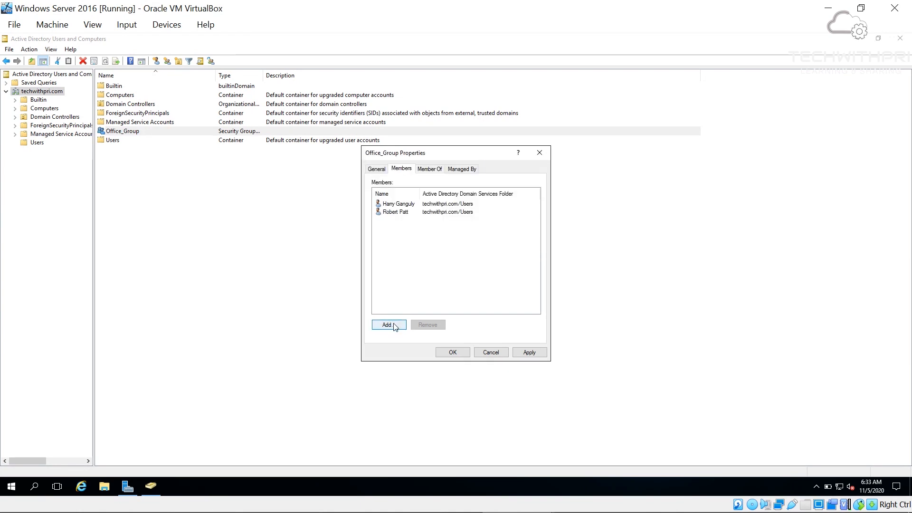
# - Add the third user account to Office_Group, then apply and close its properties
pyautogui.click(392, 327)
pyautogui.write('sean')
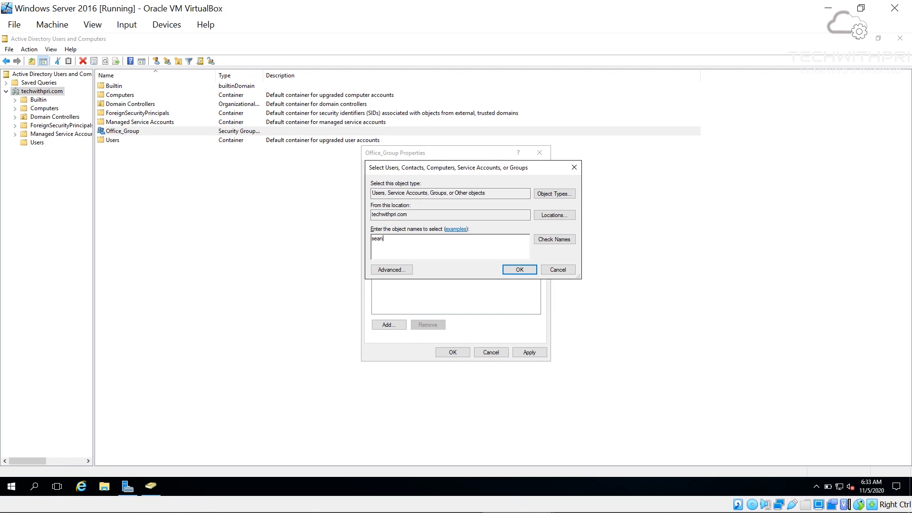
pyautogui.press('Return')
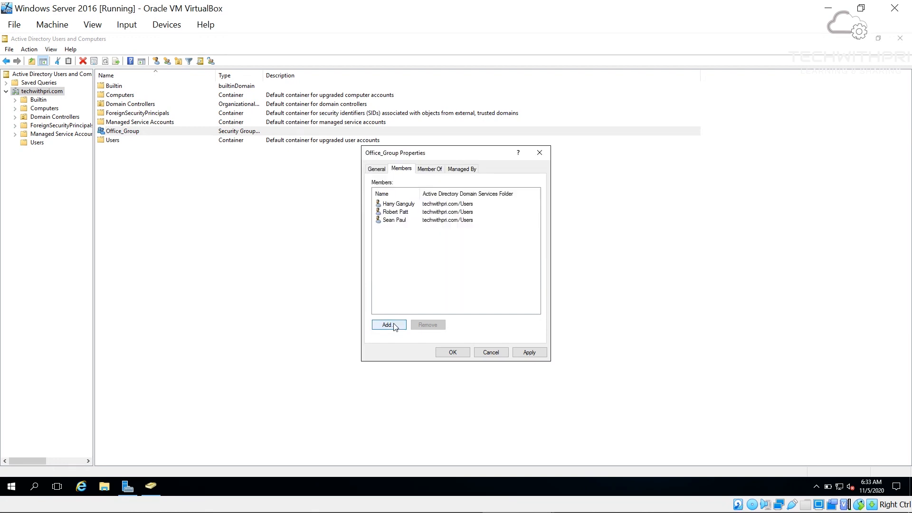
pyautogui.click(531, 352)
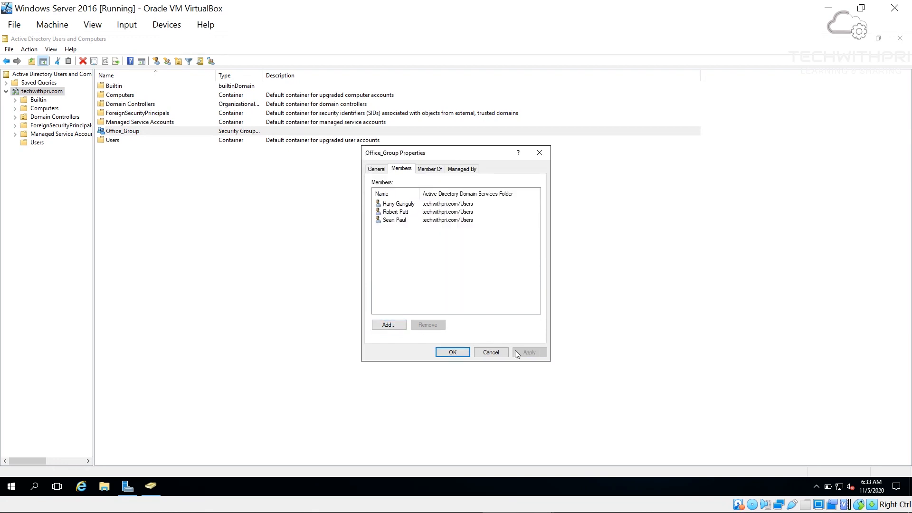
pyautogui.click(464, 354)
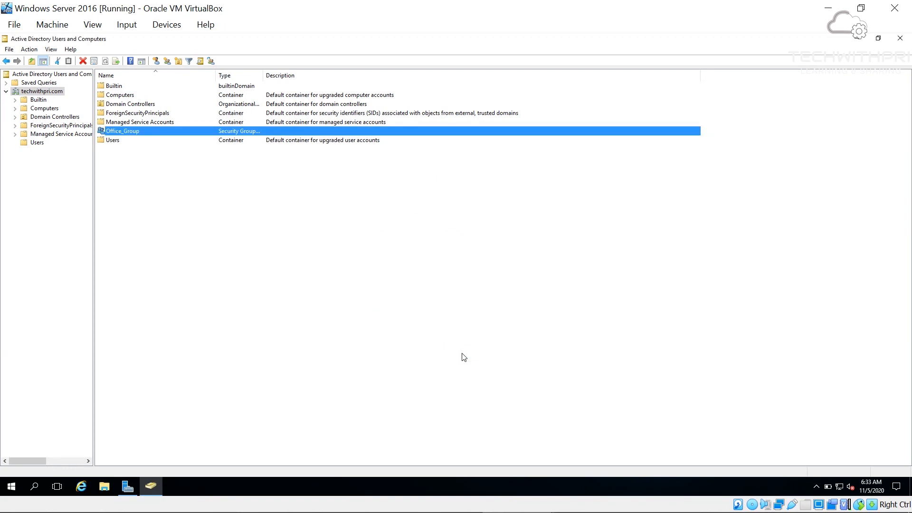
# - Open a member user's properties from Users and confirm Member Of lists Domain Users and Office_Group
pyautogui.click(49, 149)
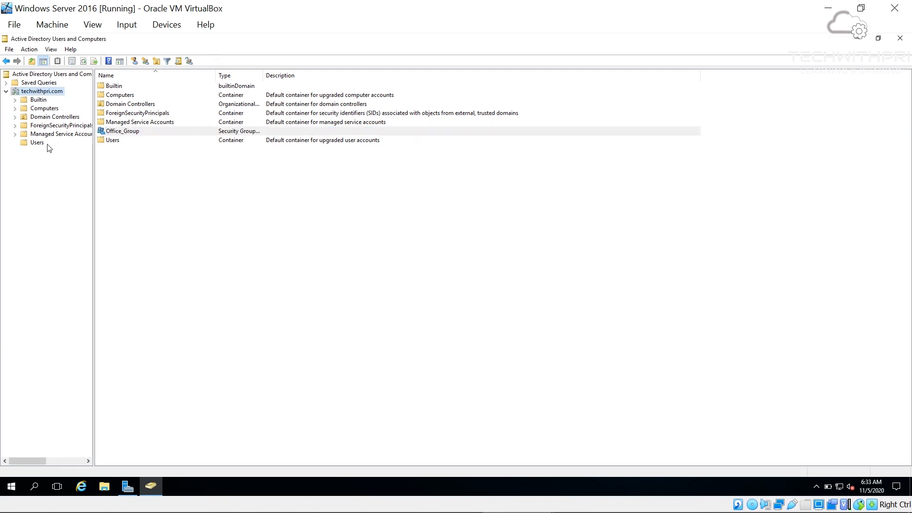
pyautogui.click(45, 147)
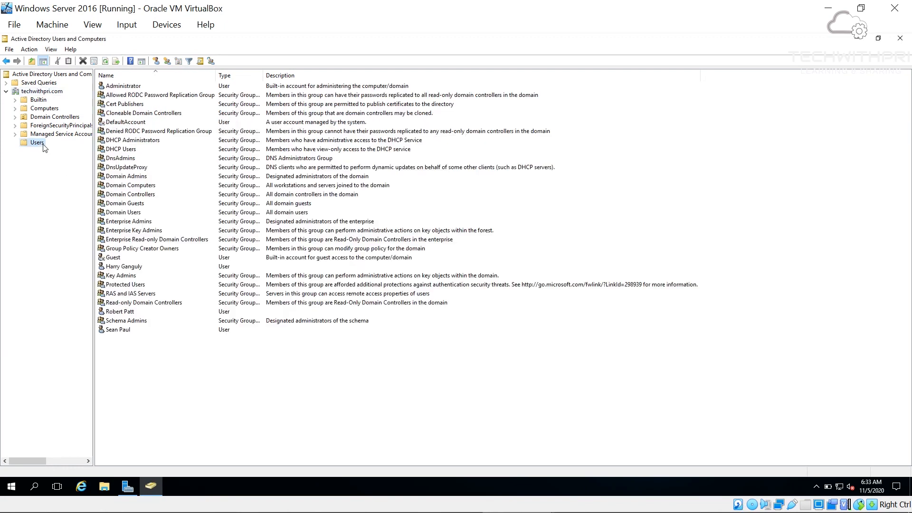
pyautogui.doubleClick(126, 268)
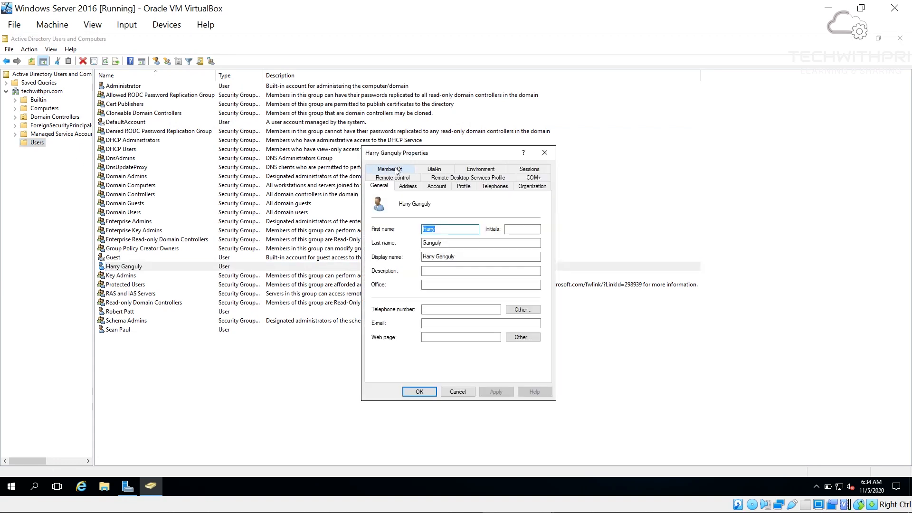
pyautogui.click(389, 169)
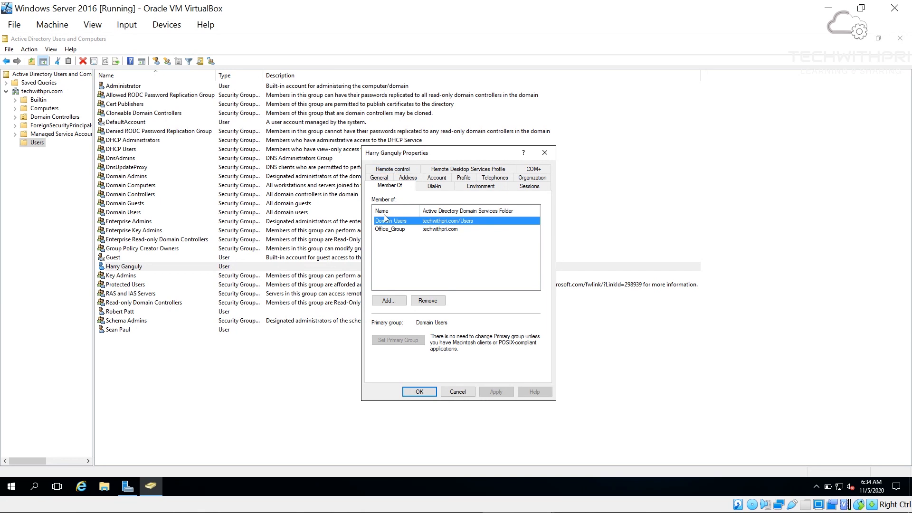
pyautogui.click(394, 230)
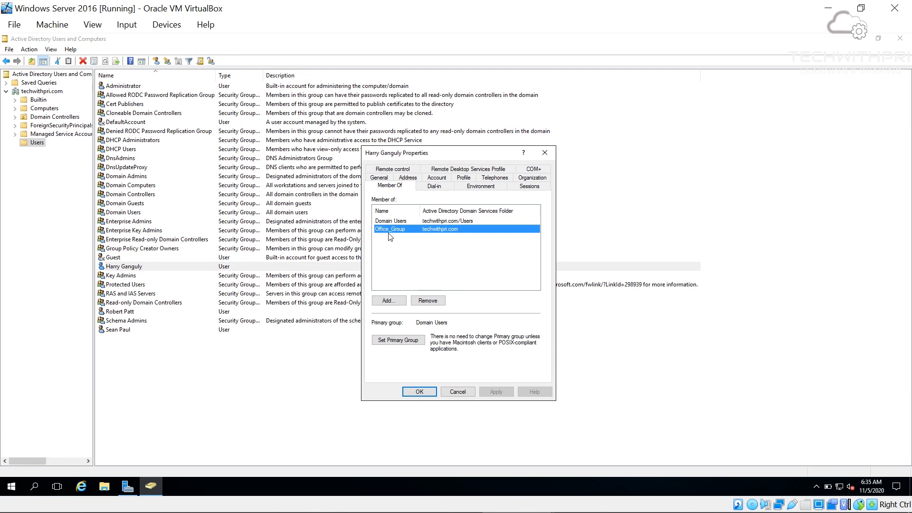
pyautogui.moveTo(433, 156); pyautogui.dragTo(355, 102)
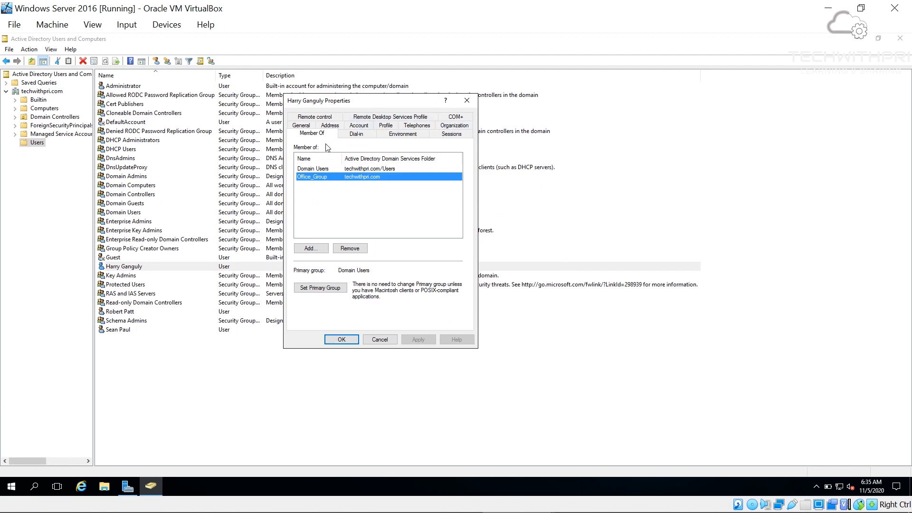
# - Review the user's General, Organization, Account and Profile tabs, then advance the Home Folder slide
pyautogui.click(302, 127)
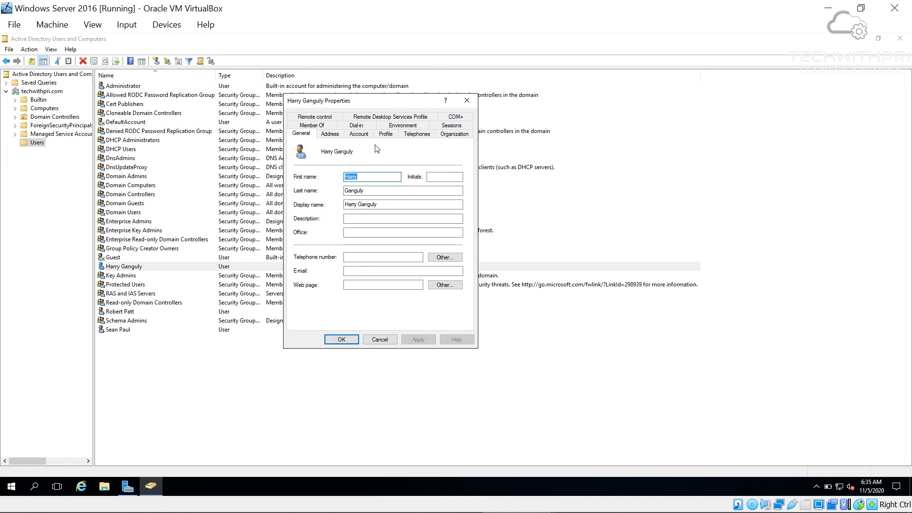
pyautogui.click(451, 138)
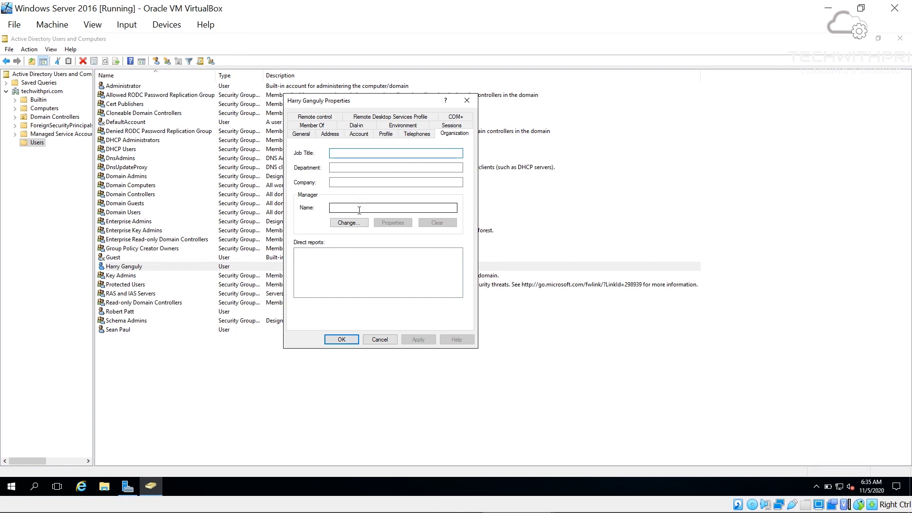
pyautogui.click(357, 136)
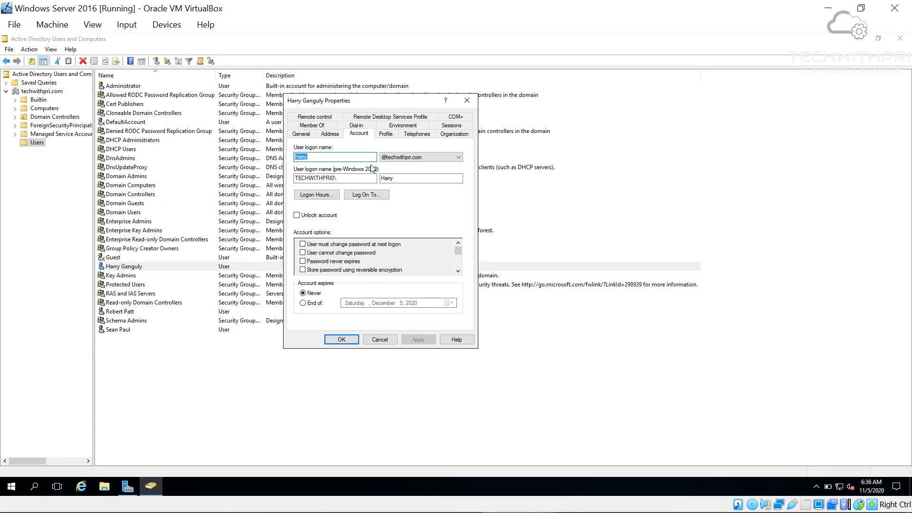
pyautogui.click(385, 135)
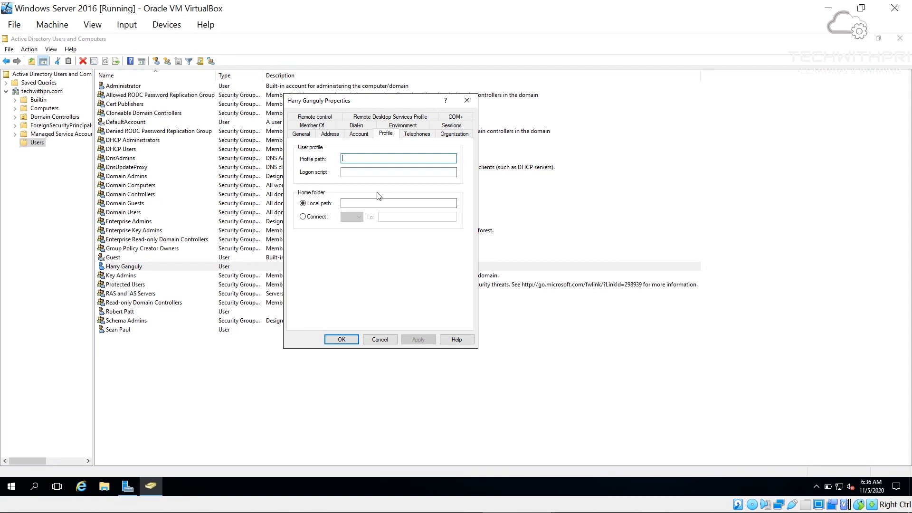
pyautogui.write('\\\\')
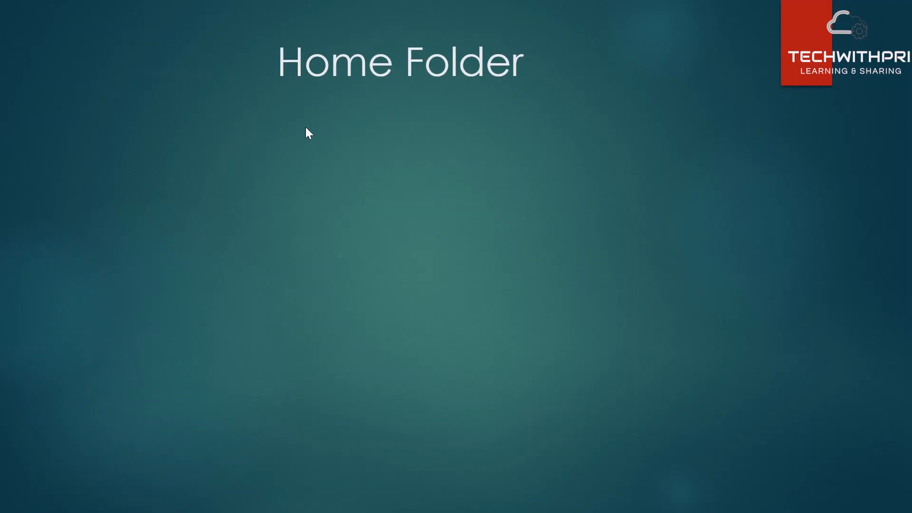
pyautogui.click(305, 127)
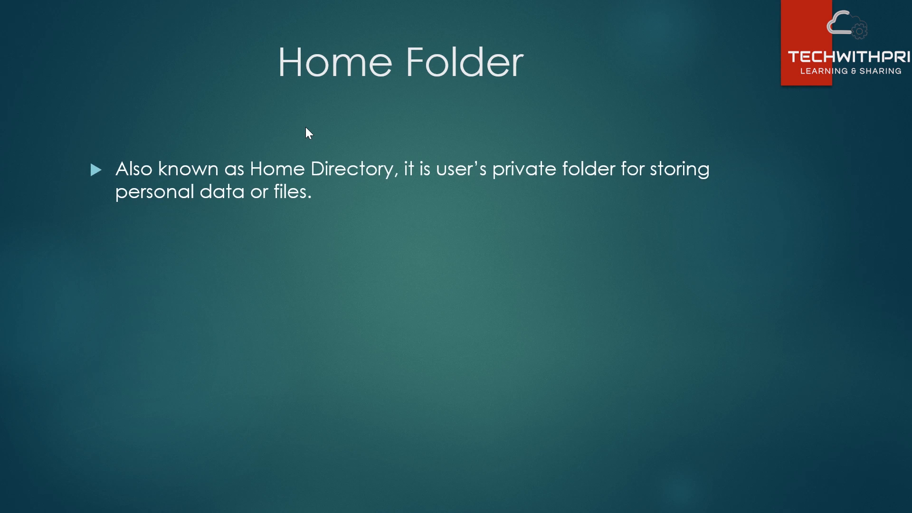
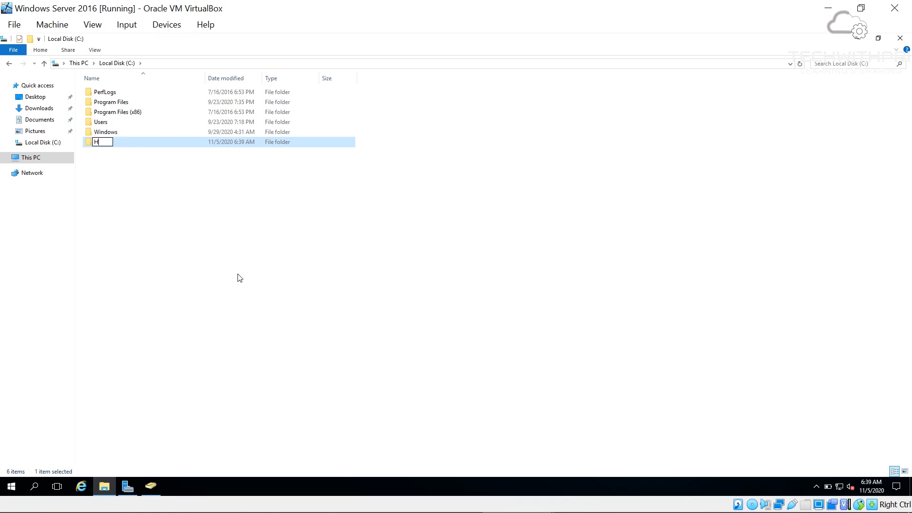
# - Name the new folder at the root of C: Home_Folder
pyautogui.write('_Folder')
pyautogui.press('Return')
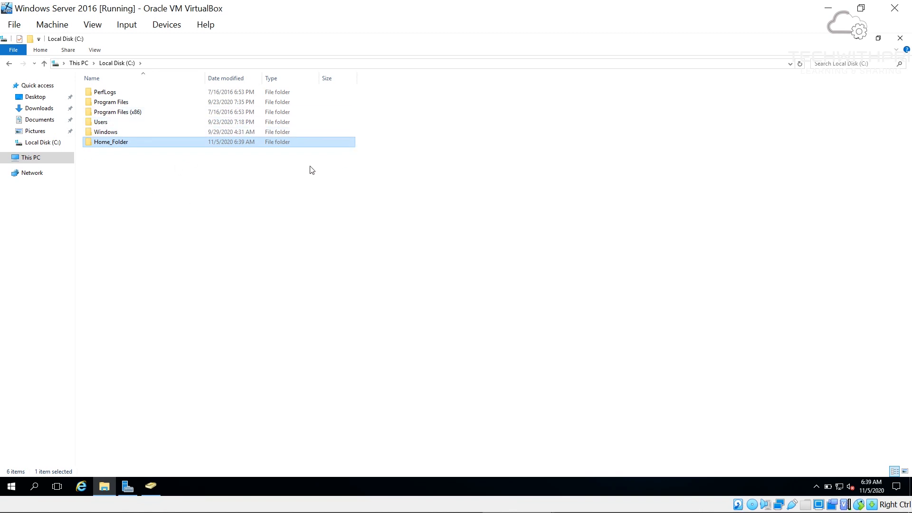
# - Show Home_Folder's Sharing properties, still Not Shared, and switch to the Client2 VM
pyautogui.rightClick(133, 145)
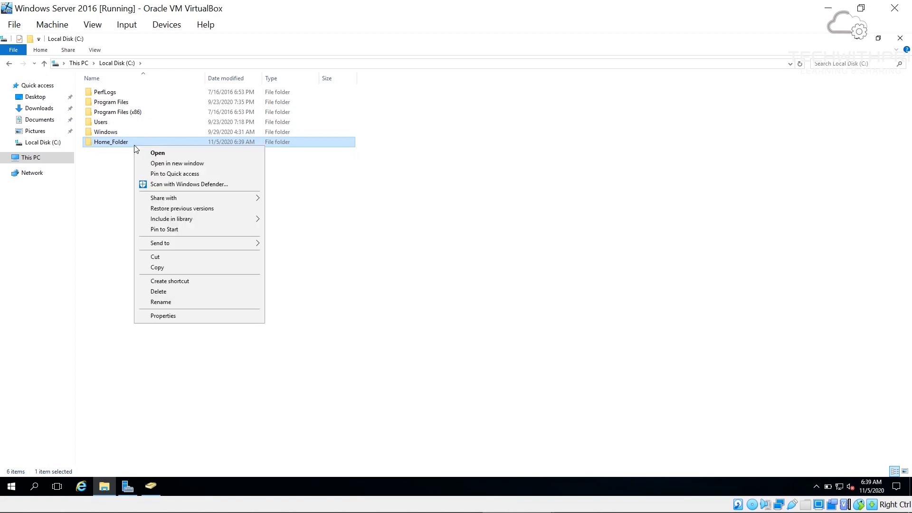
pyautogui.click(171, 316)
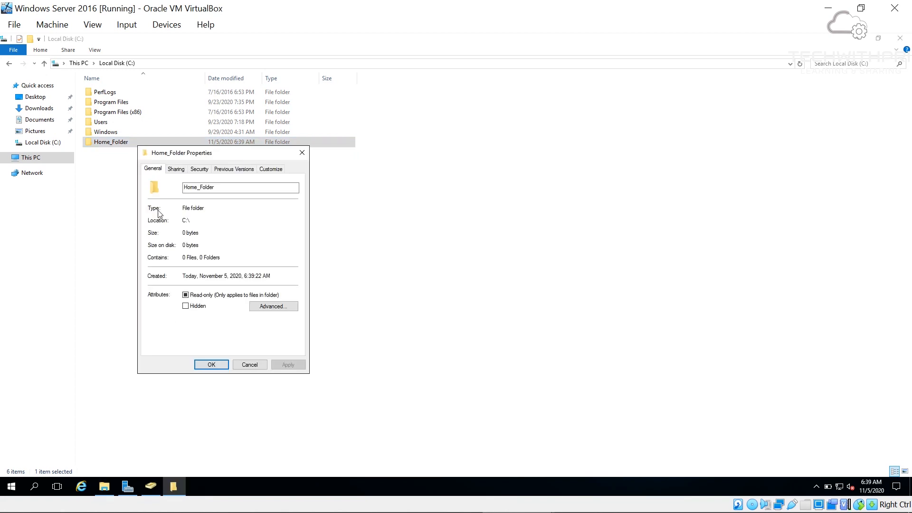
pyautogui.click(177, 170)
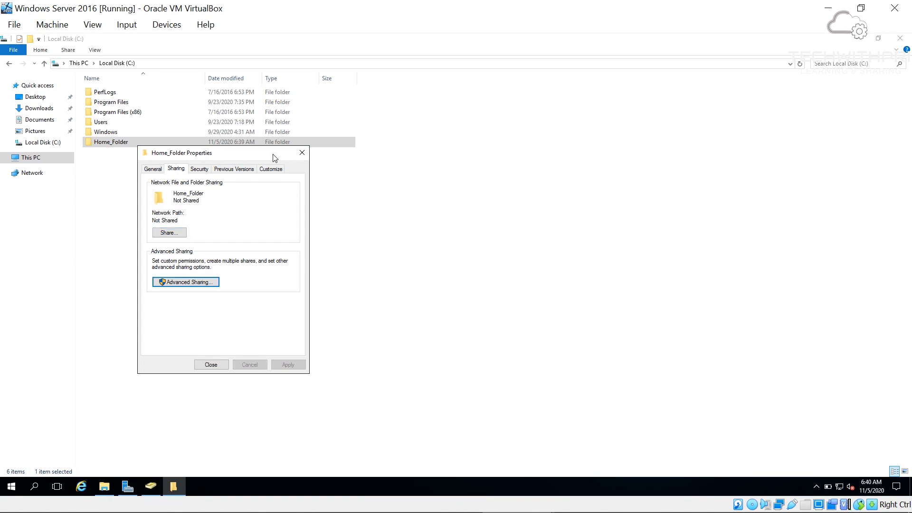
pyautogui.moveTo(328, 510)
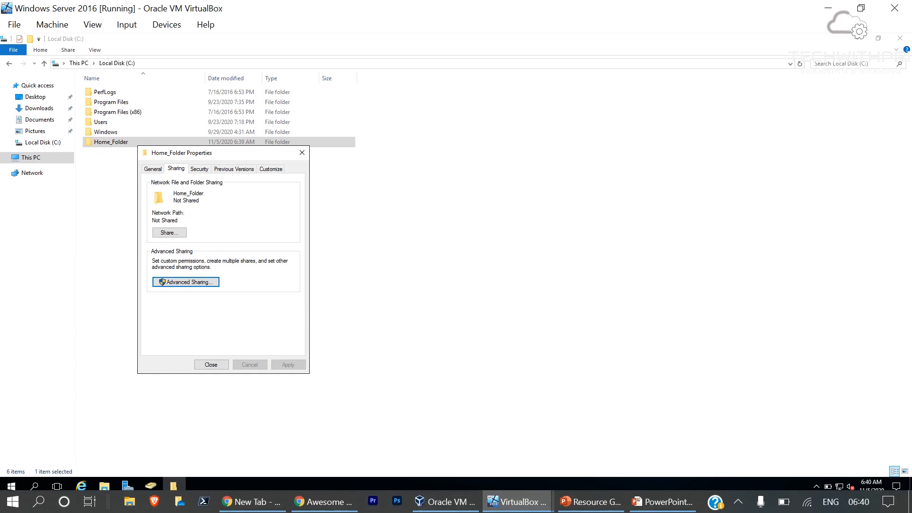
# - On Client2, view This PC's drives in File Explorer, then minimize the Client2 window
pyautogui.moveTo(517, 502)
pyautogui.click(574, 456)
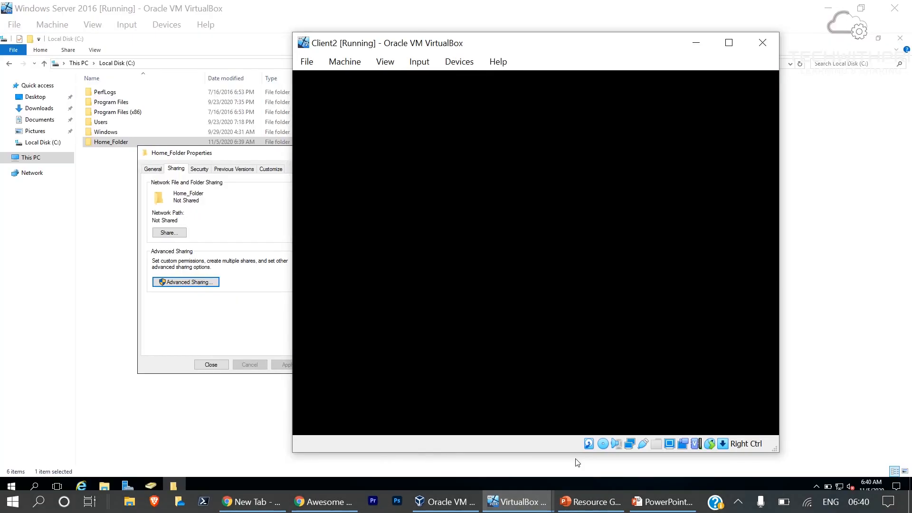
pyautogui.moveTo(546, 283)
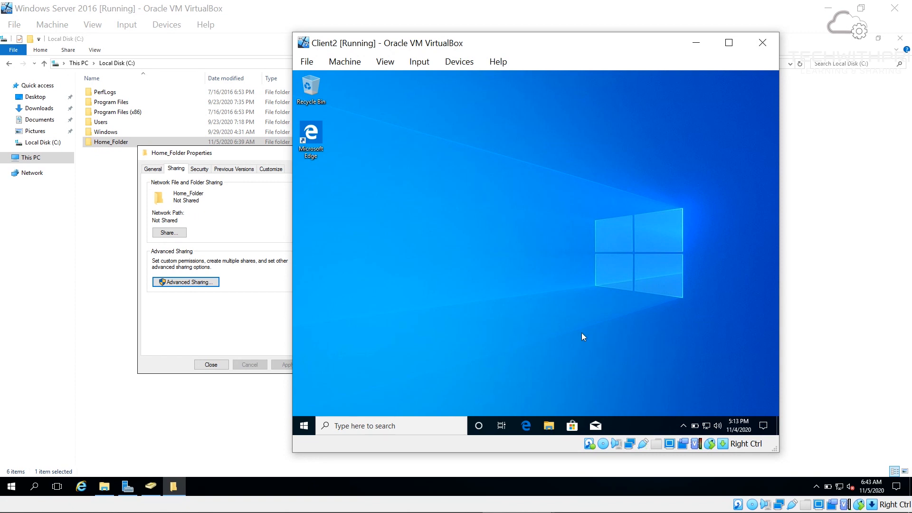
pyautogui.click(548, 425)
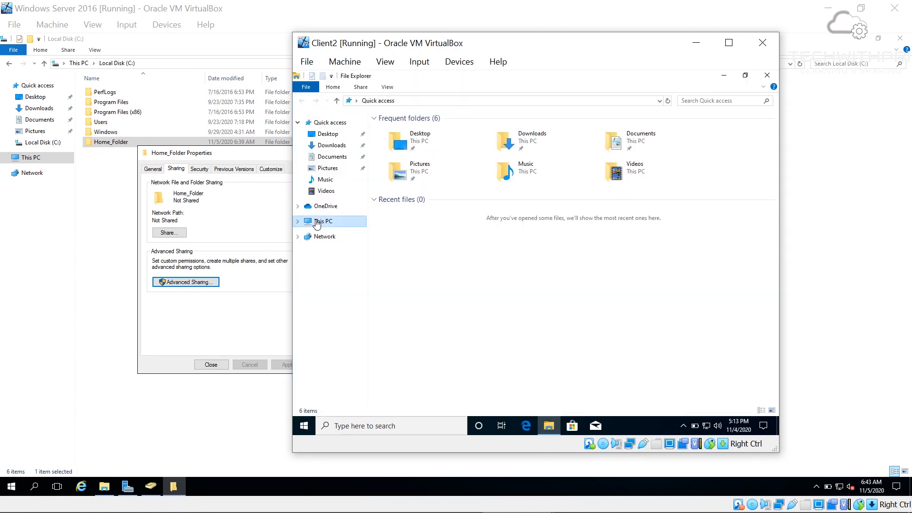
pyautogui.click(317, 223)
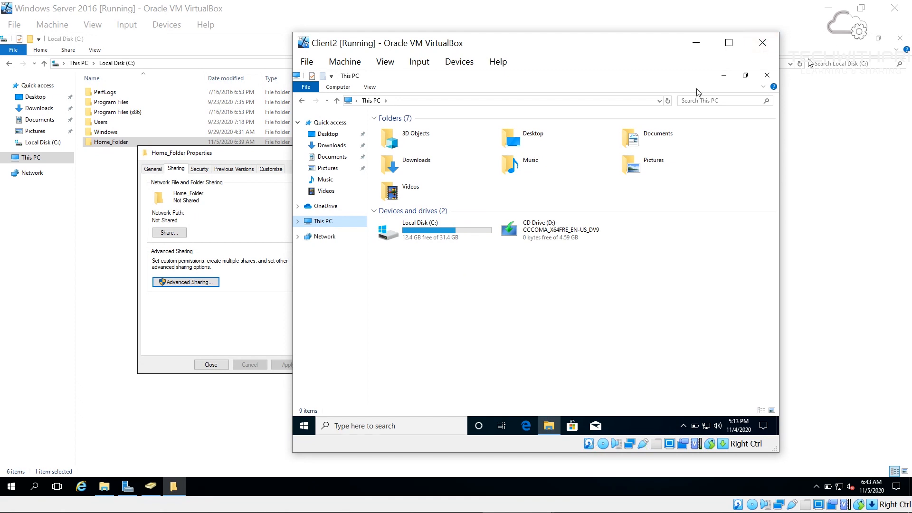
pyautogui.click(696, 43)
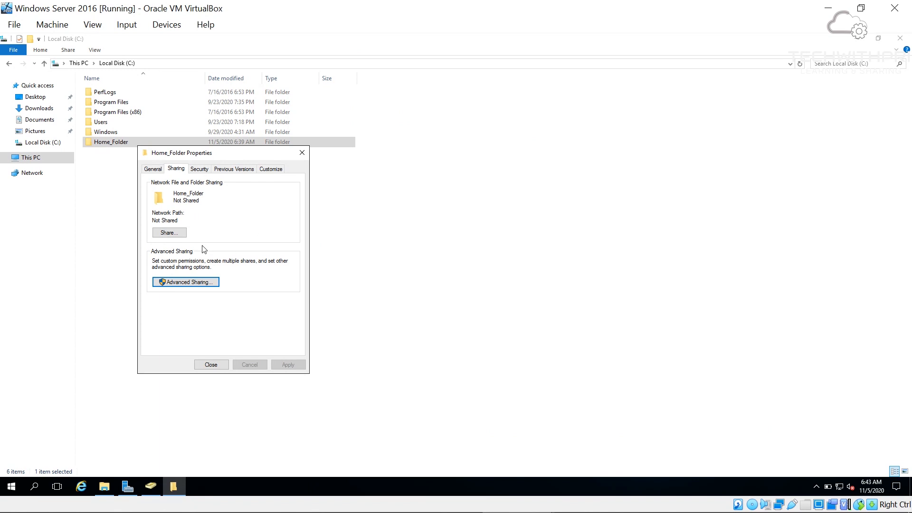
# - Share Home_Folder through Advanced Sharing with Full Control granted to Everyone
pyautogui.click(177, 283)
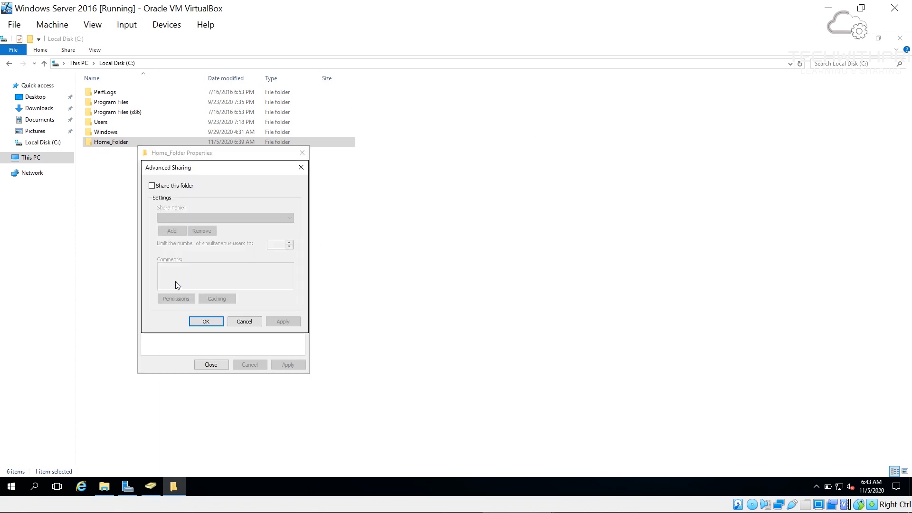
pyautogui.click(179, 189)
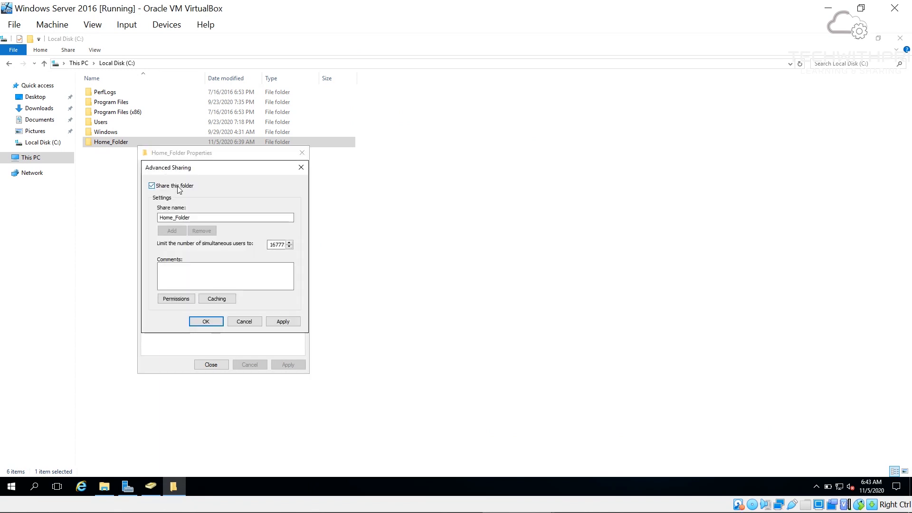
pyautogui.click(182, 302)
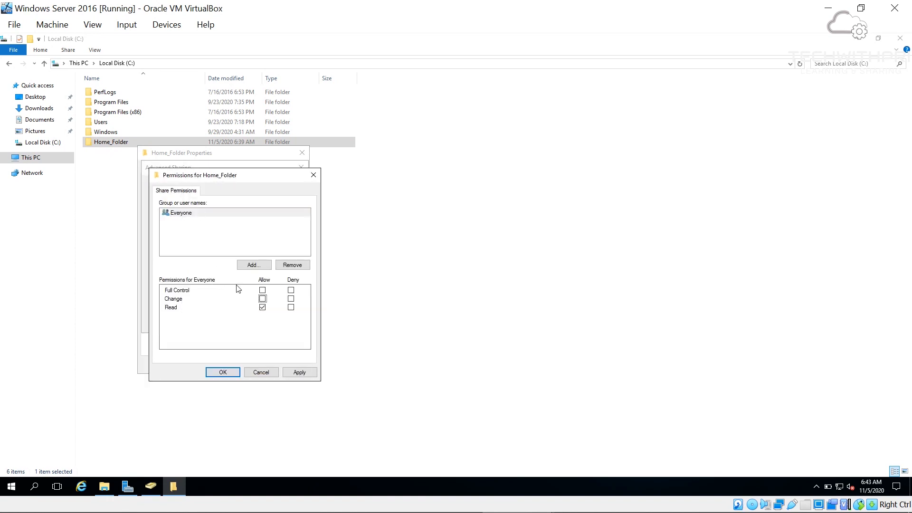
pyautogui.click(262, 290)
pyautogui.click(298, 374)
pyautogui.click(221, 373)
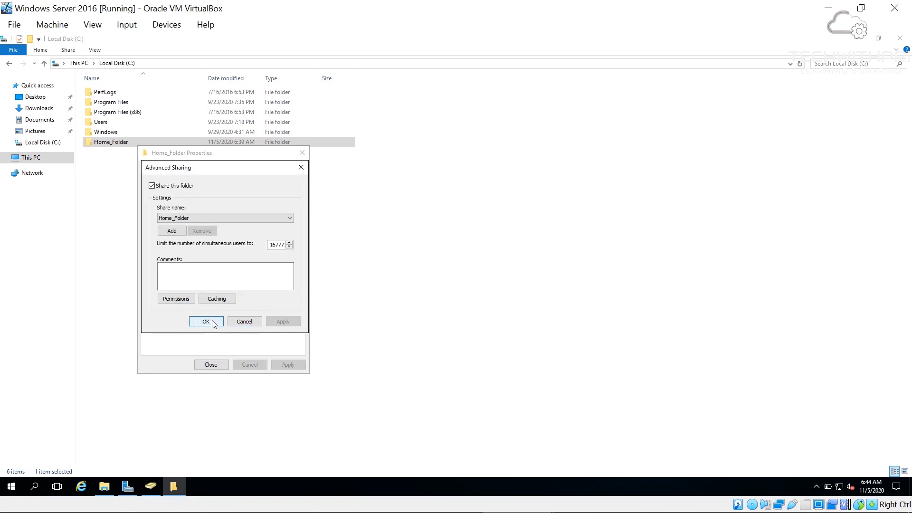
pyautogui.click(213, 325)
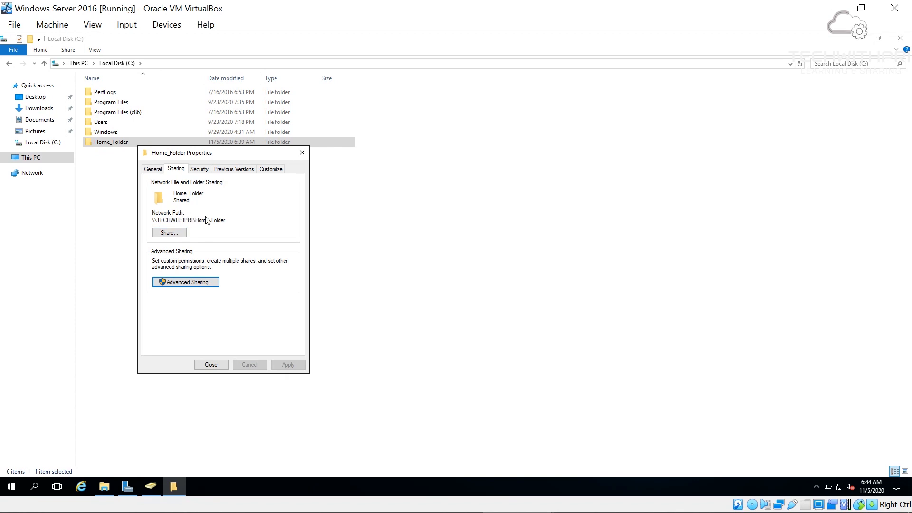
# - Disable inheritance on Home_Folder, converting inherited permissions into explicit entries
pyautogui.click(199, 169)
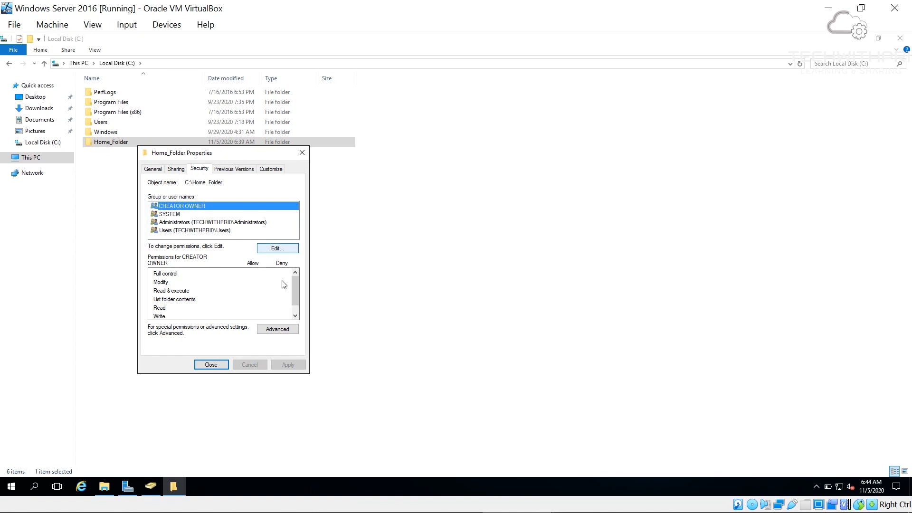
pyautogui.click(284, 328)
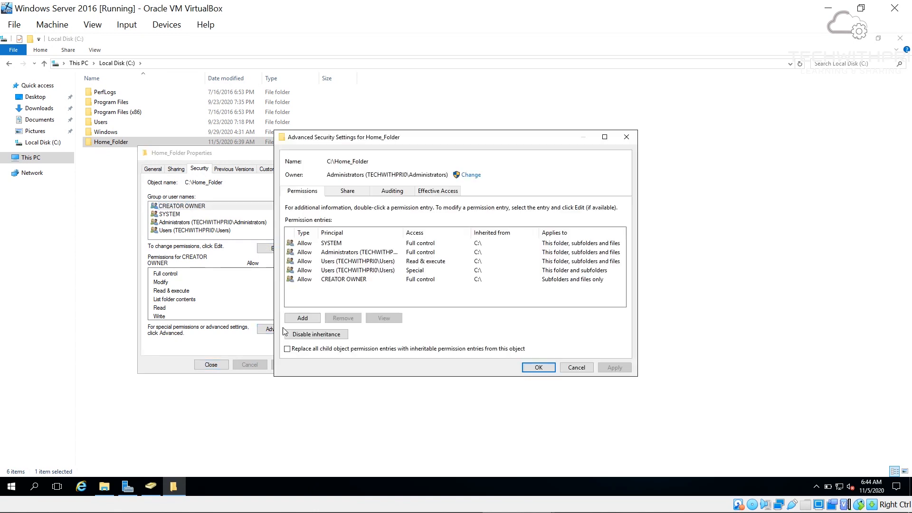
pyautogui.click(348, 262)
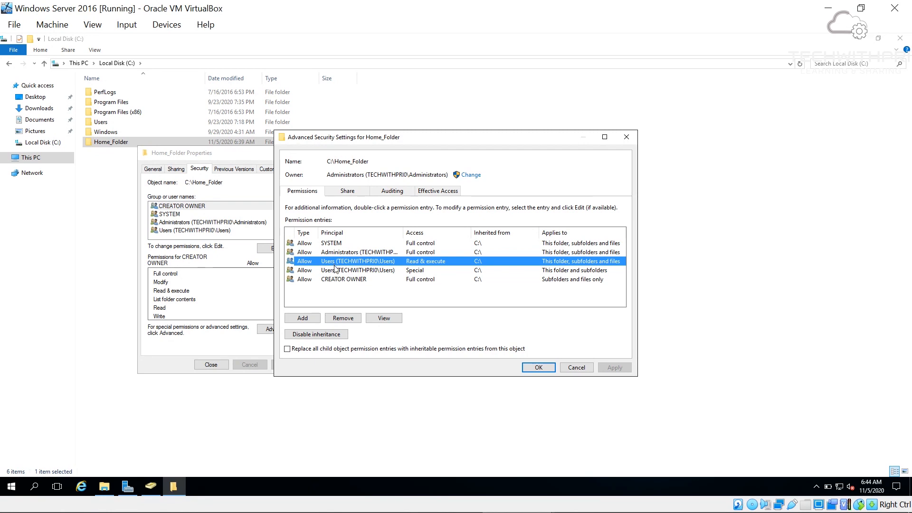
pyautogui.click(336, 270)
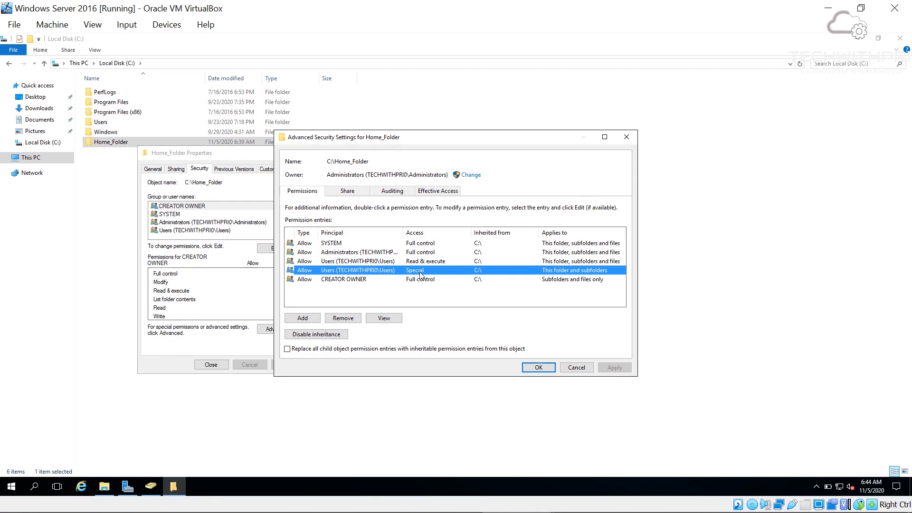
pyautogui.click(316, 337)
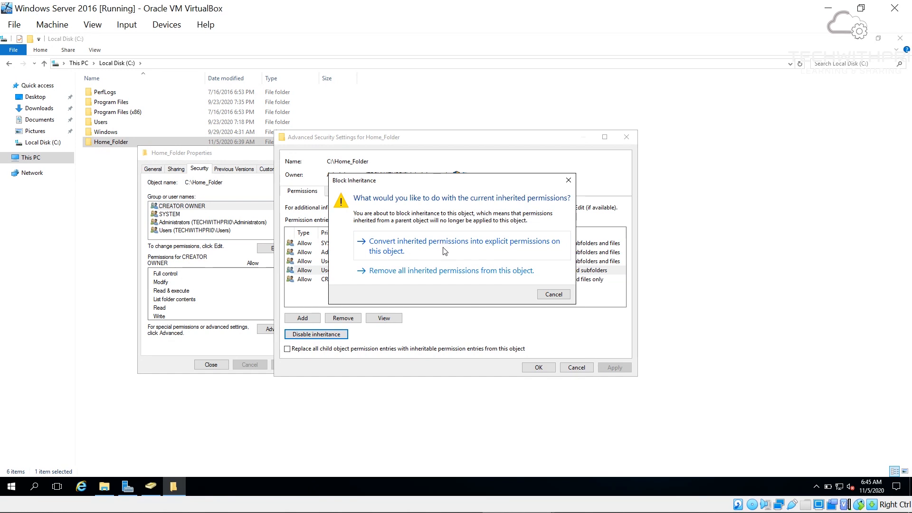
pyautogui.click(444, 251)
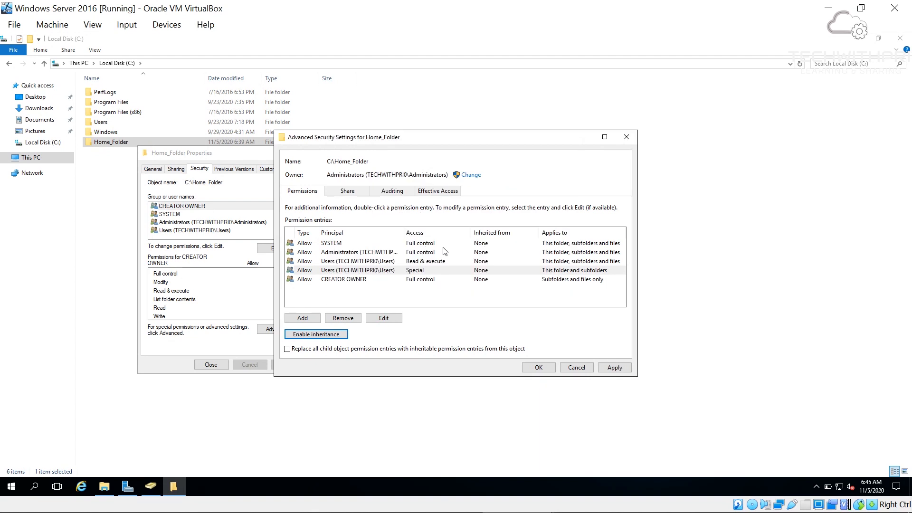
# - Remove both Users permission entries, apply, and select the network path \\TECHWITHPRI\Home_Folder
pyautogui.click(379, 271)
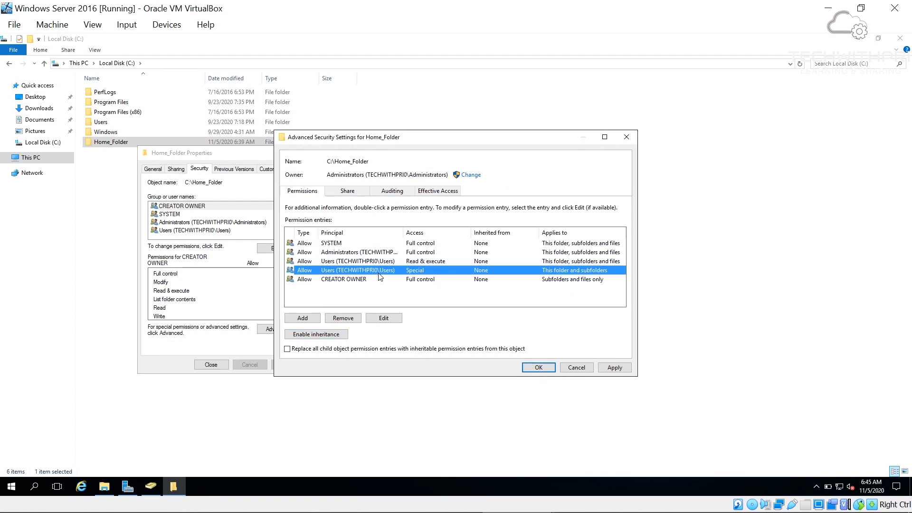
pyautogui.click(343, 318)
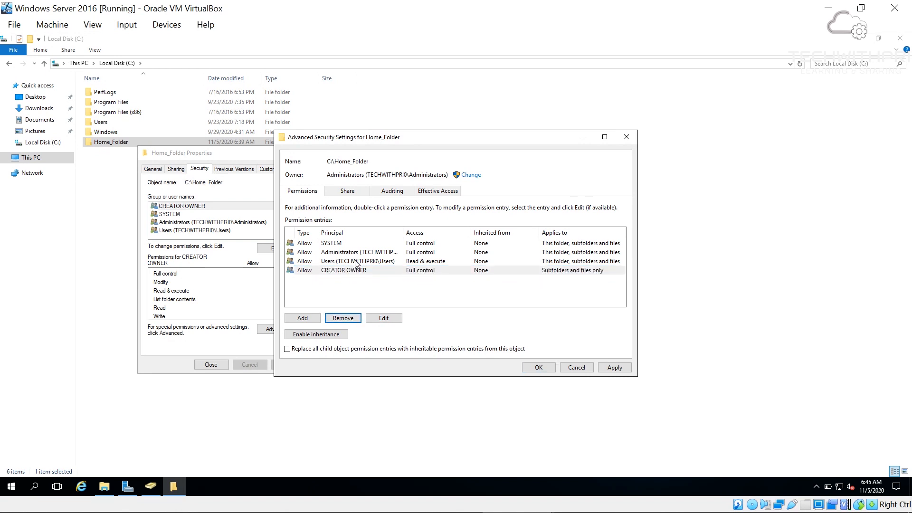
pyautogui.click(358, 261)
pyautogui.click(342, 319)
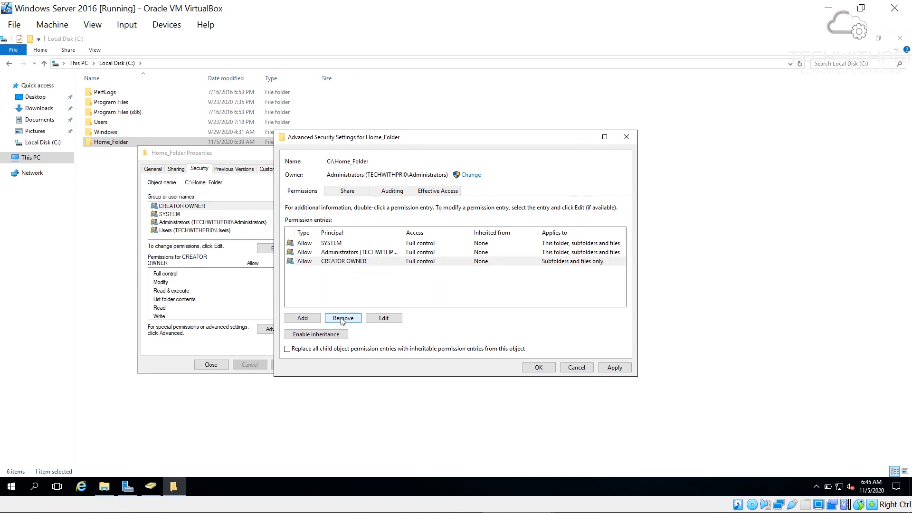
pyautogui.click(612, 367)
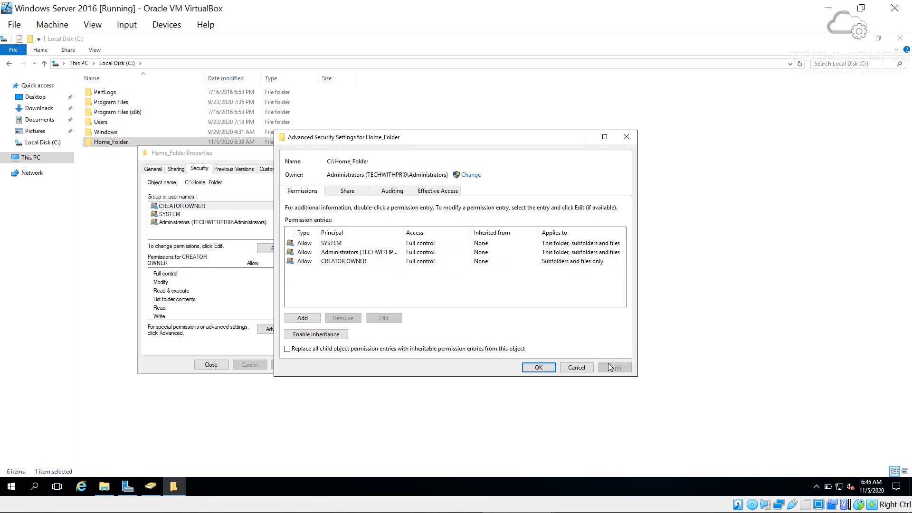
pyautogui.click(538, 367)
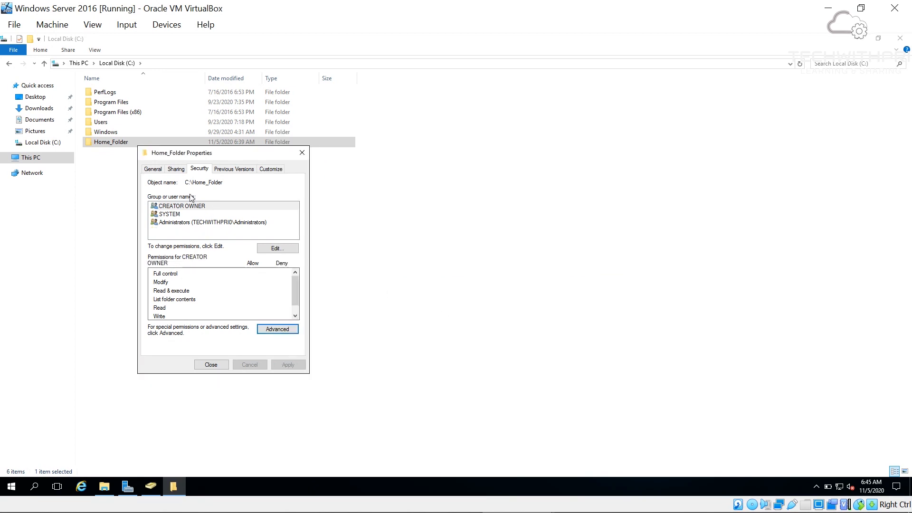
pyautogui.click(181, 170)
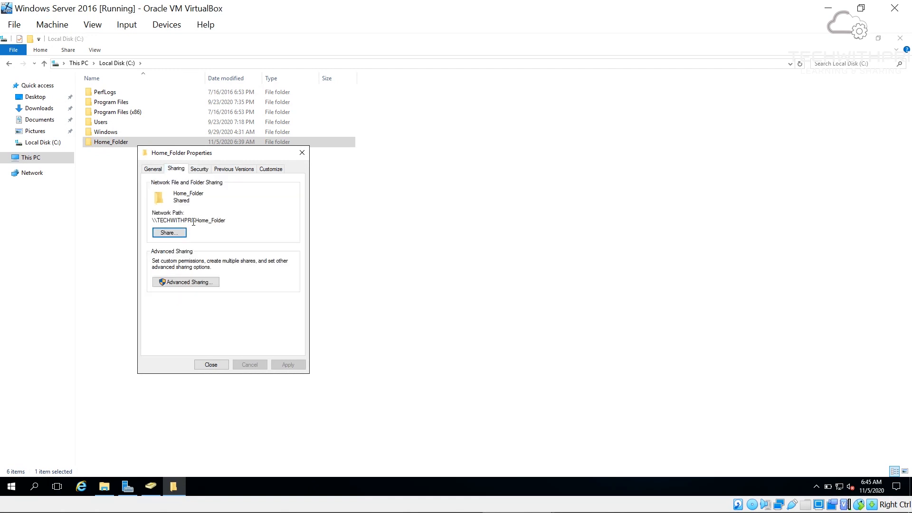
pyautogui.doubleClick(156, 224)
pyautogui.hotkey('ctrl', 'c')
# - Select the three user accounts in techwithpri.com's Users container and open their combined properties
pyautogui.click(151, 486)
pyautogui.click(42, 90)
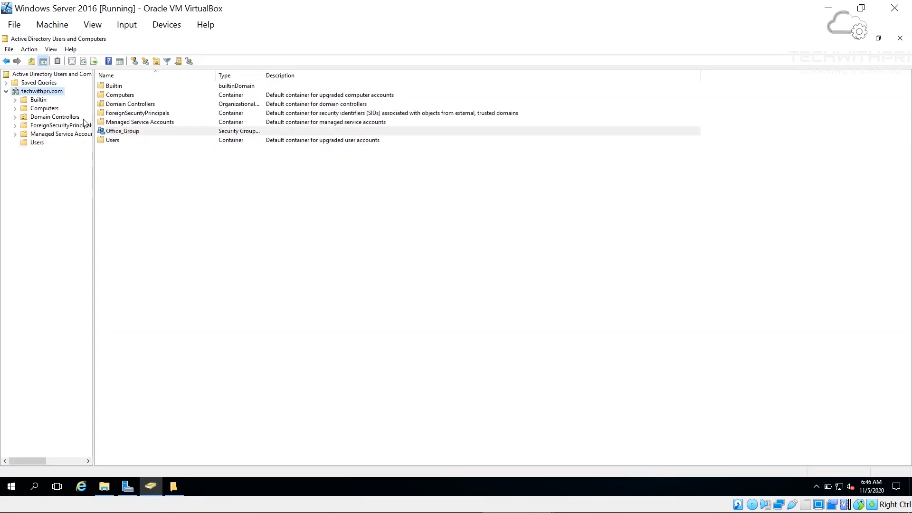
pyautogui.click(37, 143)
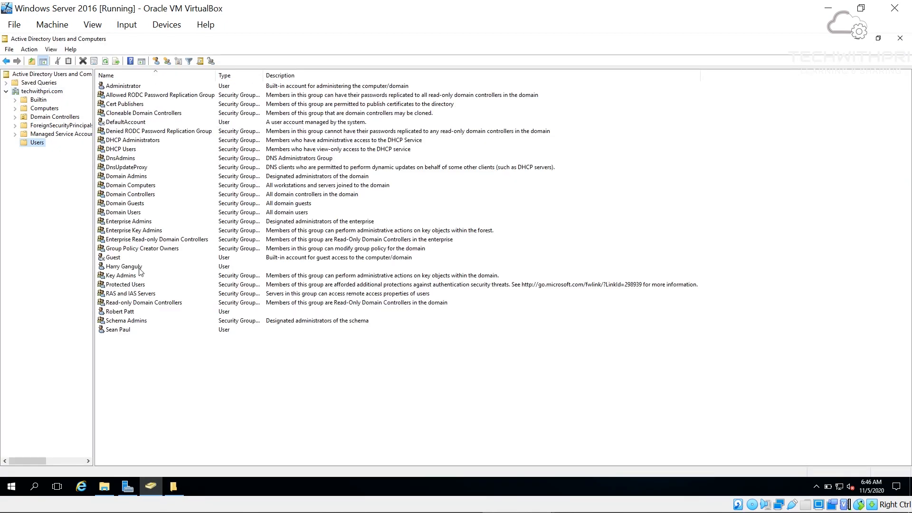
pyautogui.click(122, 333)
pyautogui.keyDown('ctrl'); pyautogui.click(132, 313); pyautogui.keyUp('ctrl')
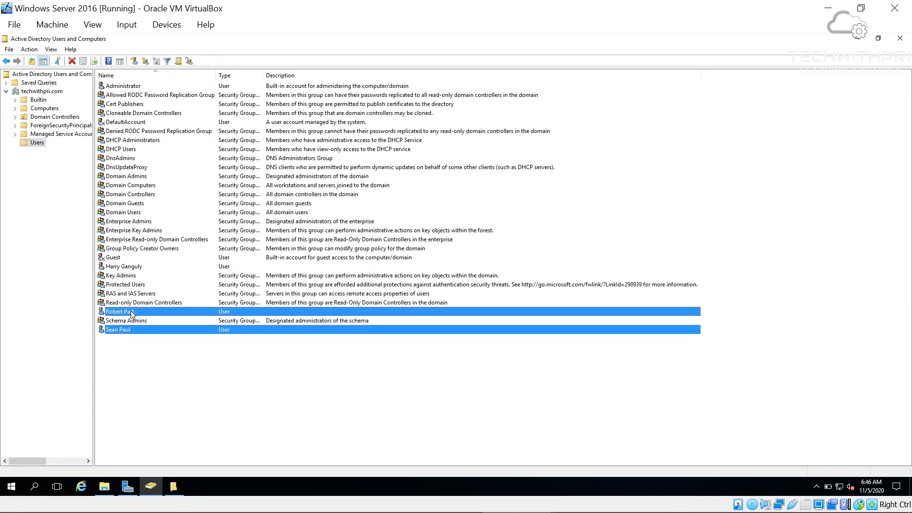
pyautogui.keyDown('ctrl'); pyautogui.click(135, 269); pyautogui.keyUp('ctrl')
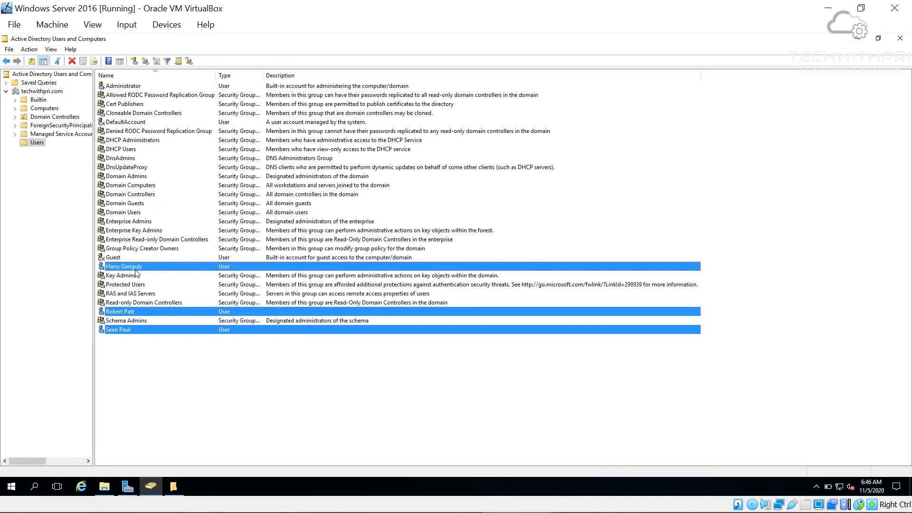
pyautogui.rightClick(136, 273)
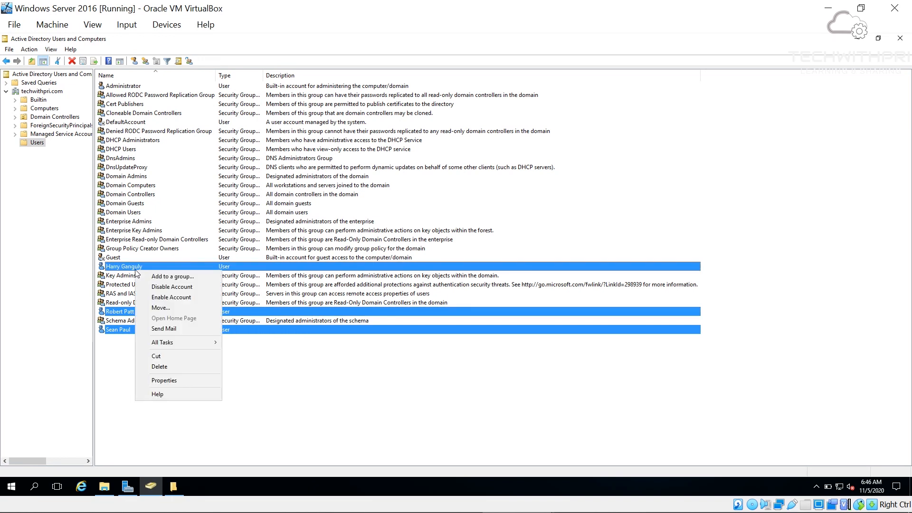
pyautogui.click(159, 380)
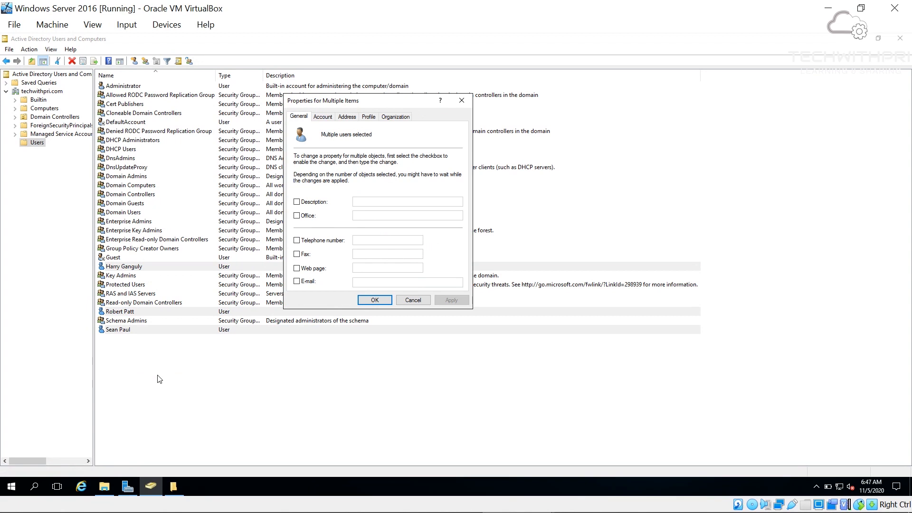
# - Set their home folder to connect H: to \\TECHWITHPRI\Home_Folder\%username% and apply
pyautogui.click(365, 118)
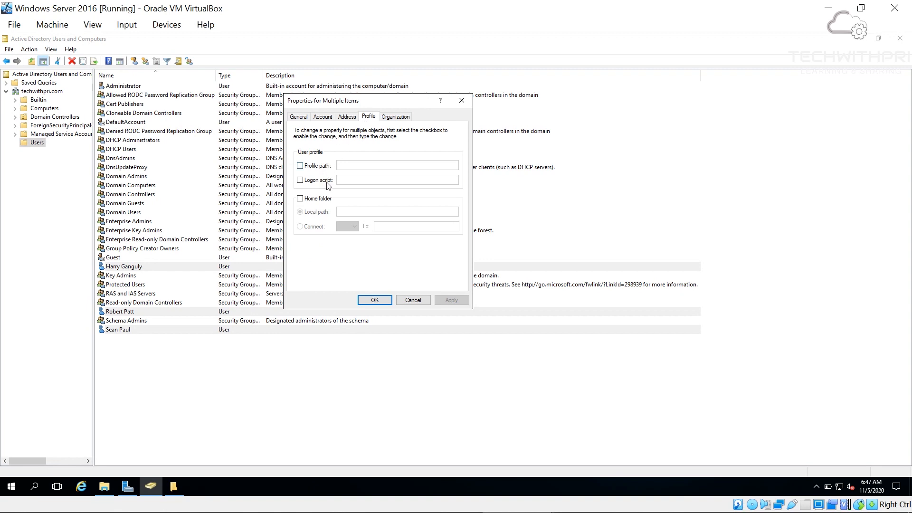
pyautogui.click(318, 201)
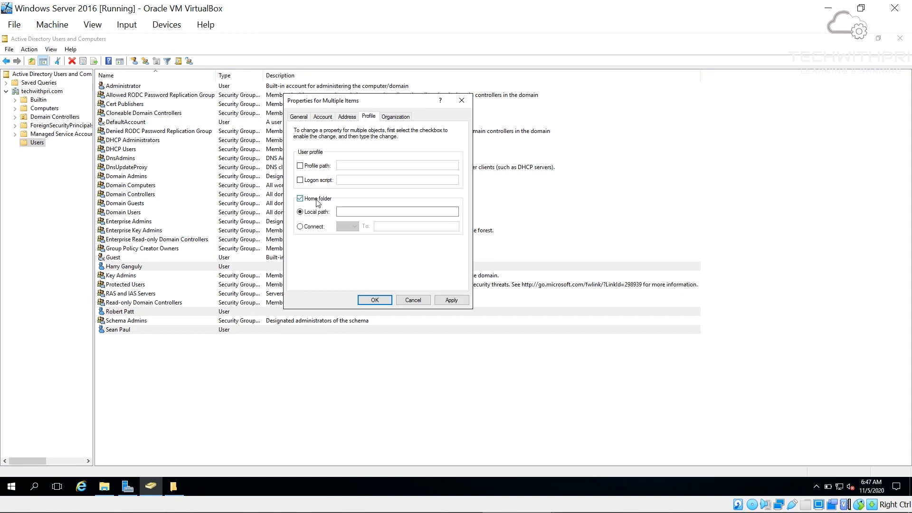
pyautogui.click(300, 227)
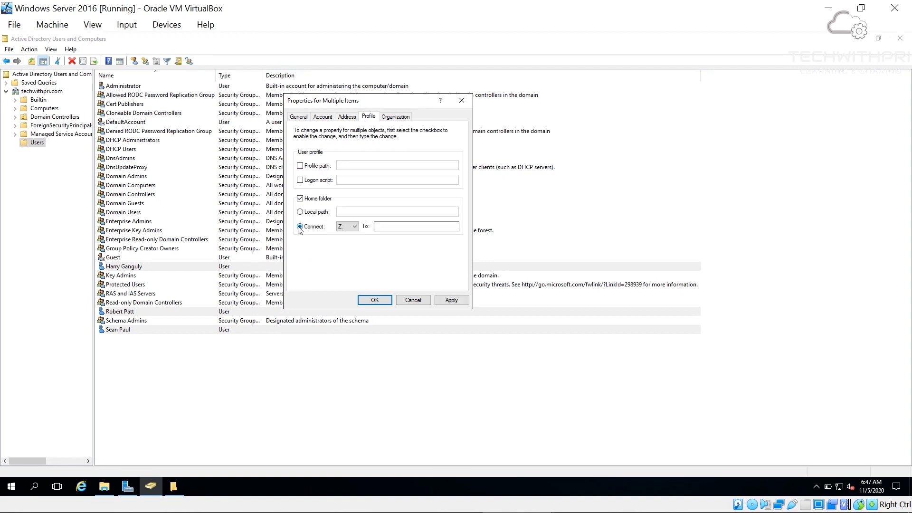
pyautogui.click(346, 227)
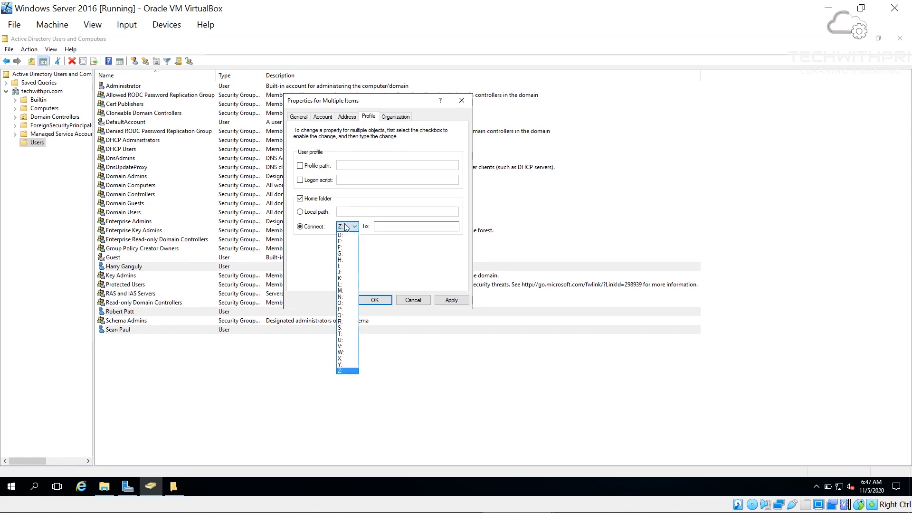
pyautogui.click(340, 261)
pyautogui.click(390, 228)
pyautogui.hotkey('ctrl', 'v')
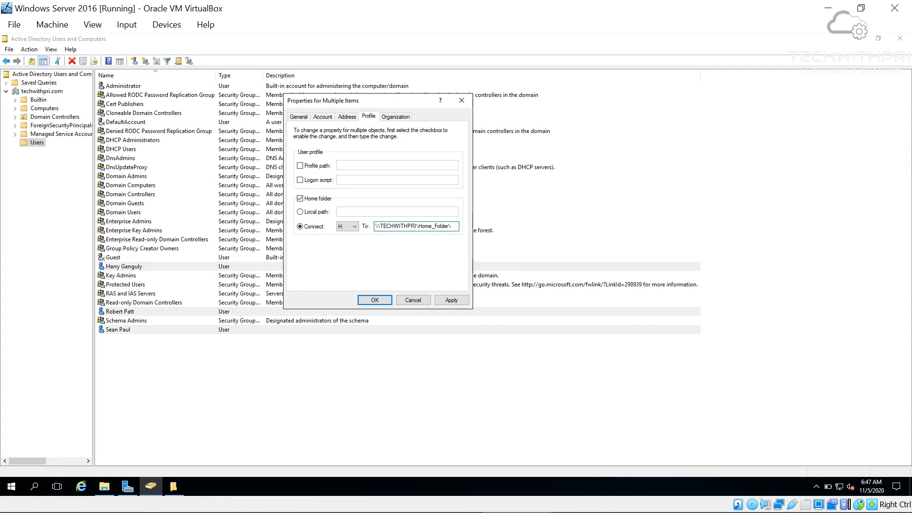
pyautogui.write('\\%user')
pyautogui.write('e')
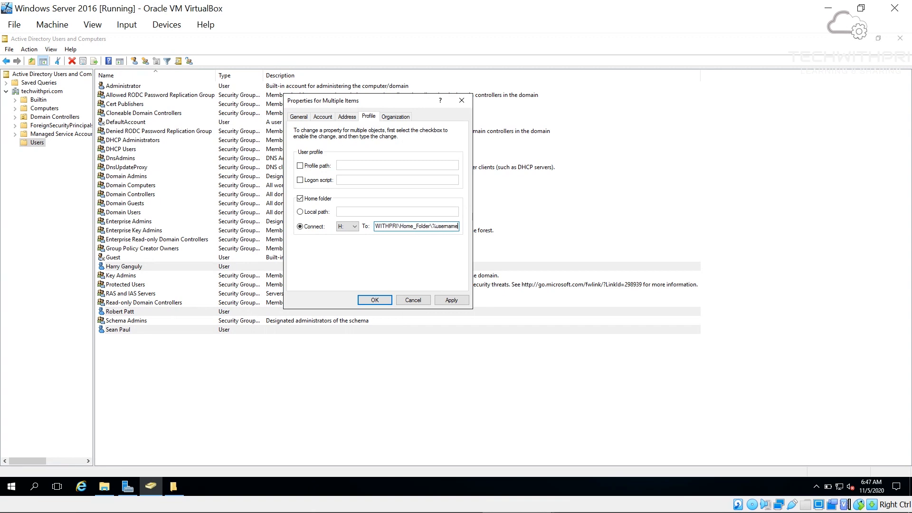
pyautogui.write('%')
pyautogui.click(451, 300)
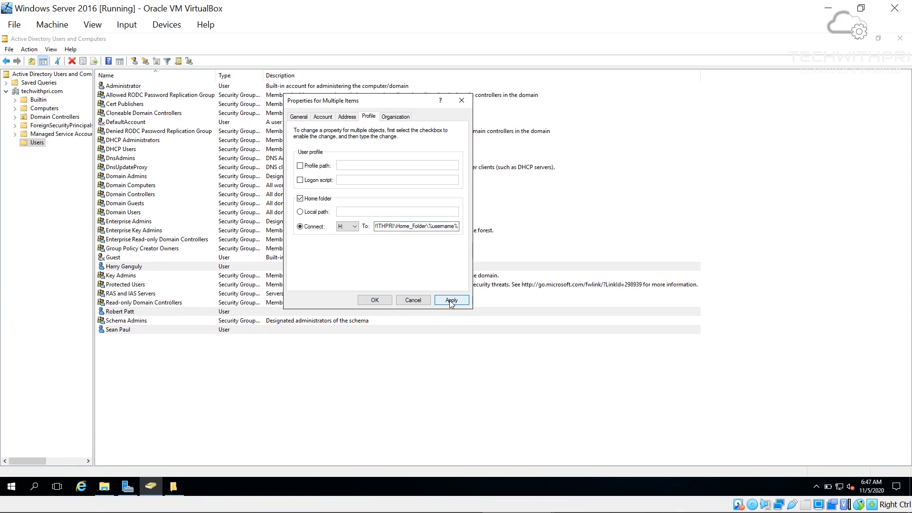
pyautogui.click(384, 303)
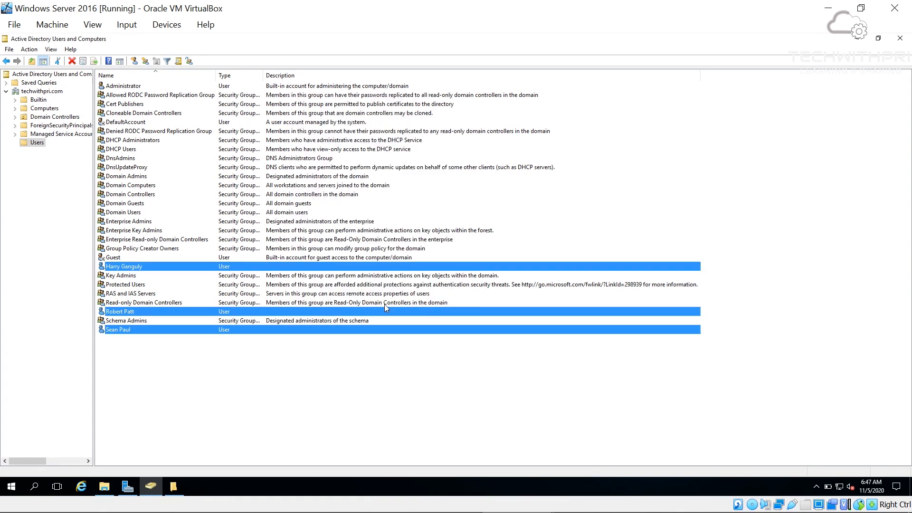
# - Open Home_Folder on the server and check each user's new subfolder is empty
pyautogui.click(115, 482)
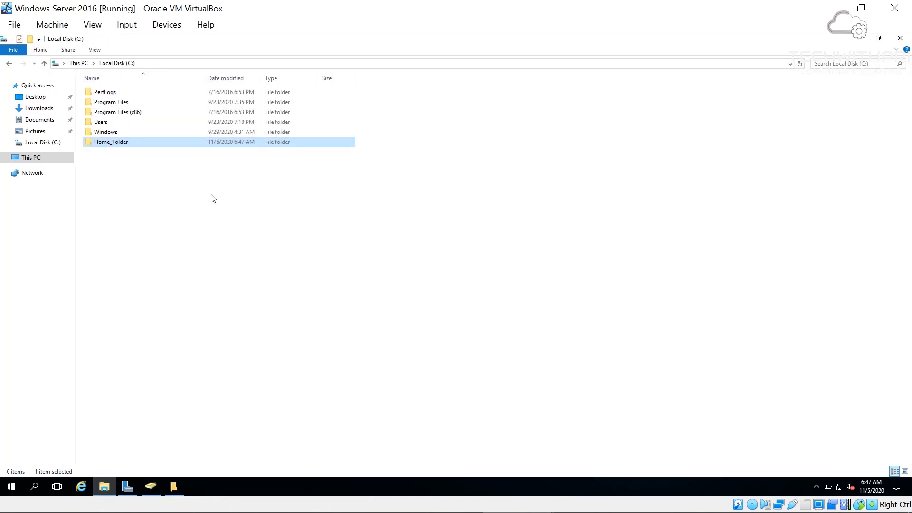
pyautogui.doubleClick(235, 143)
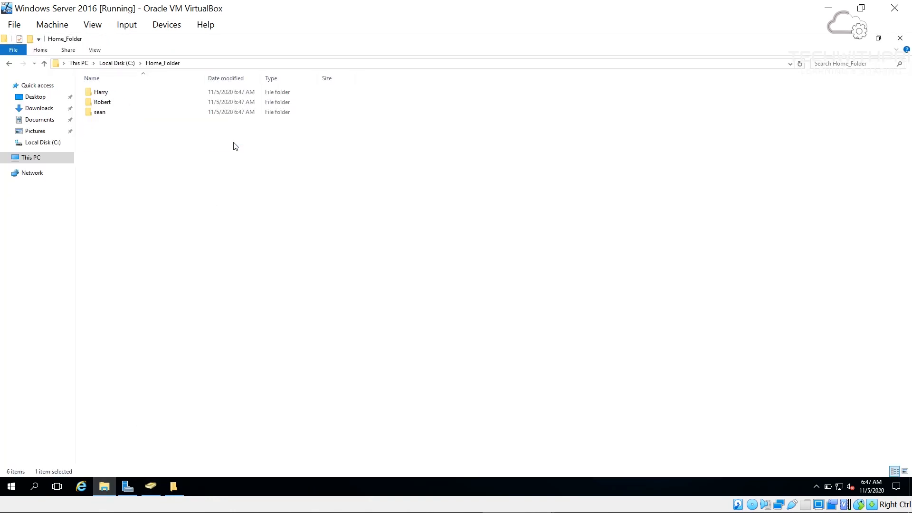
pyautogui.click(122, 100)
pyautogui.click(110, 115)
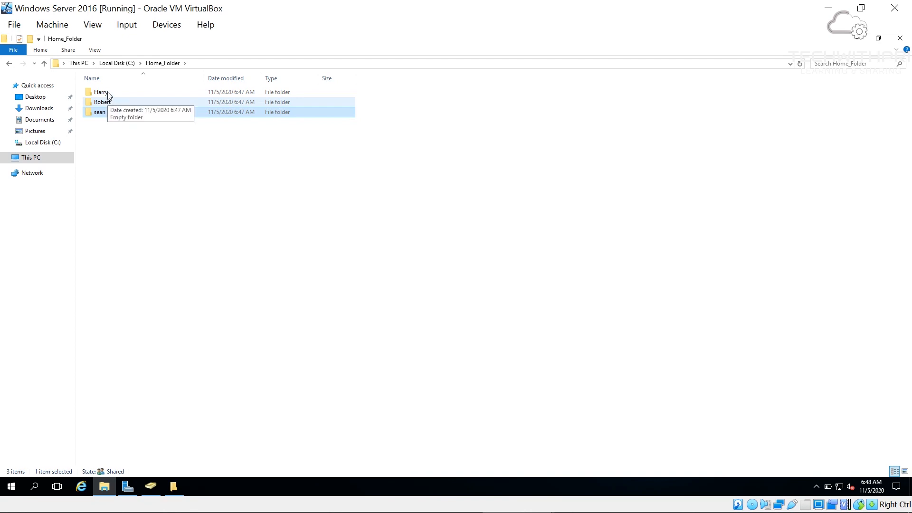
pyautogui.doubleClick(109, 95)
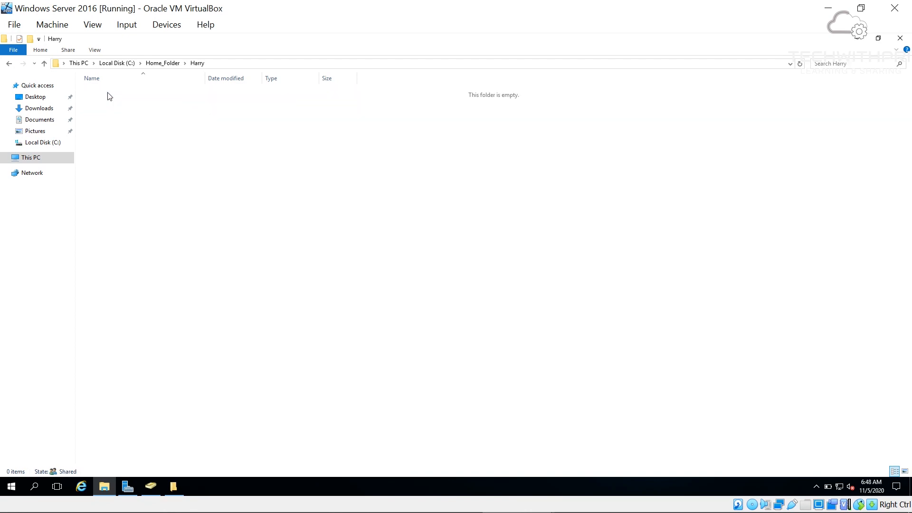
pyautogui.click(9, 63)
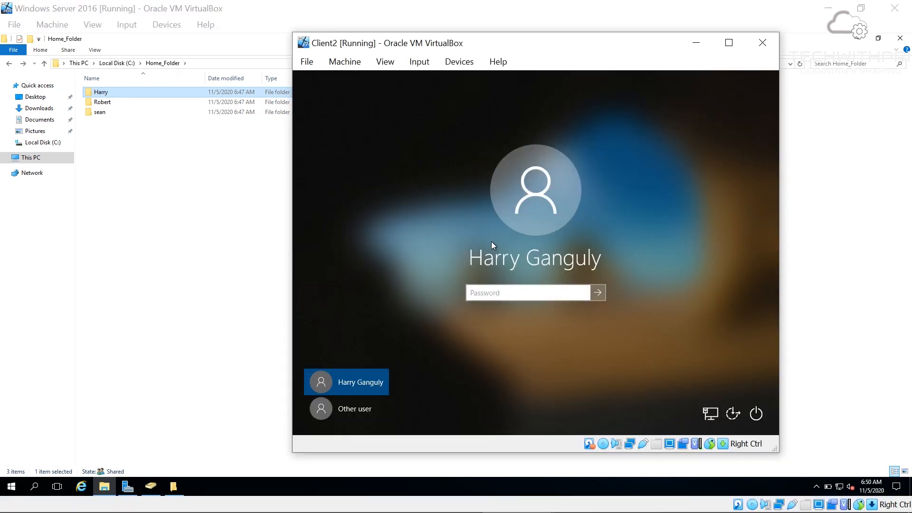
# - Sign in to Client2 with the user's password and open the mapped H: drive from This PC
pyautogui.write('*****')
pyautogui.press('Return')
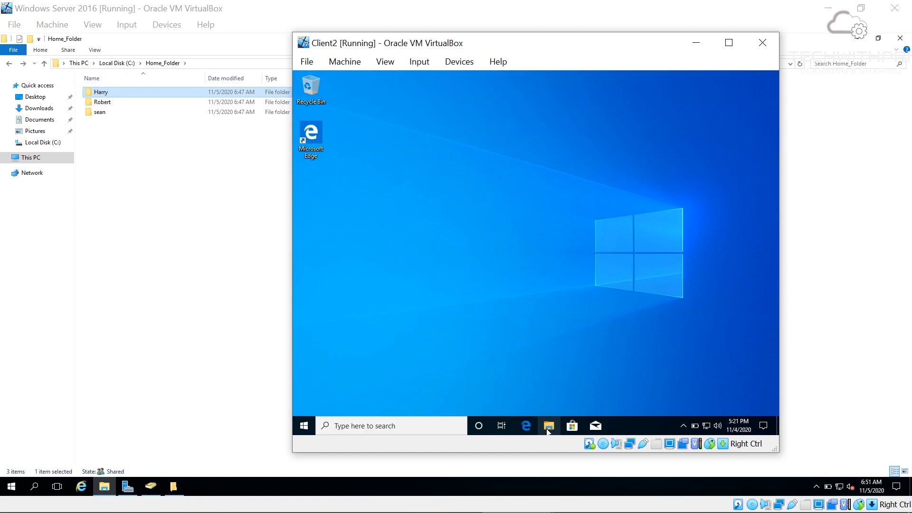
pyautogui.click(548, 426)
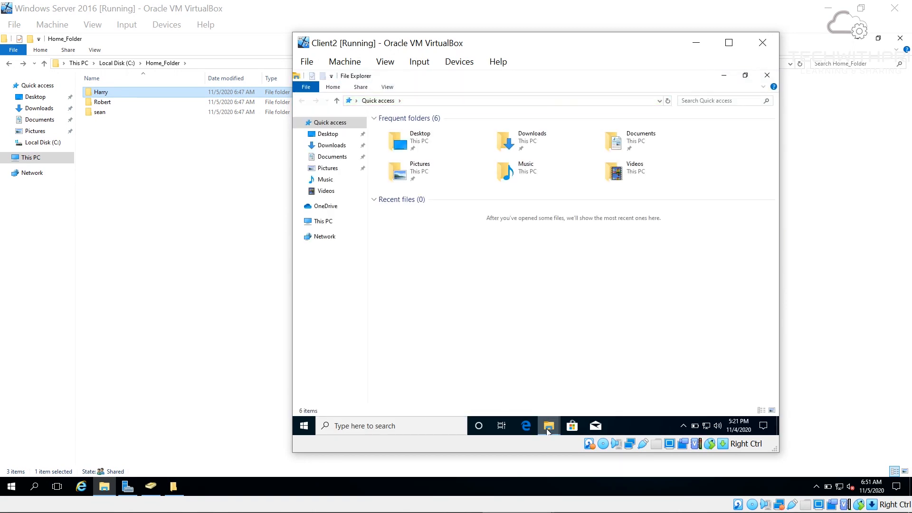
pyautogui.click(323, 221)
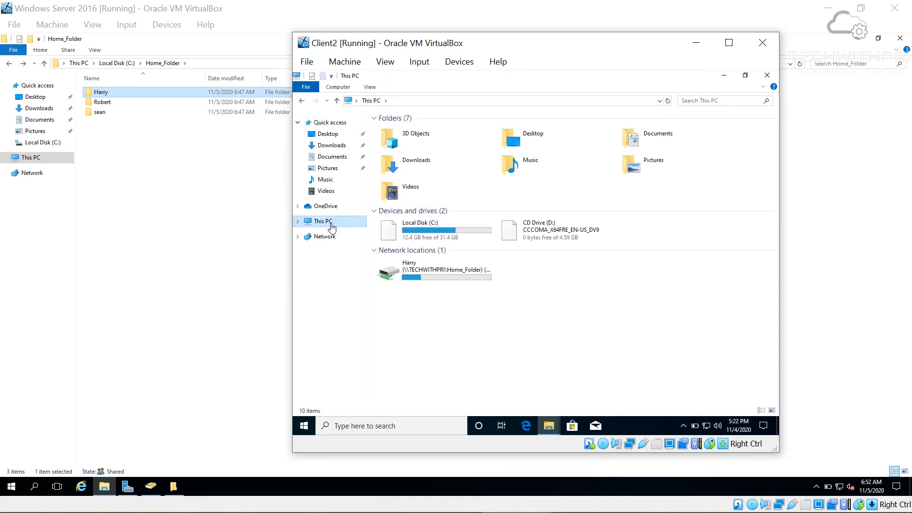
pyautogui.moveTo(429, 277)
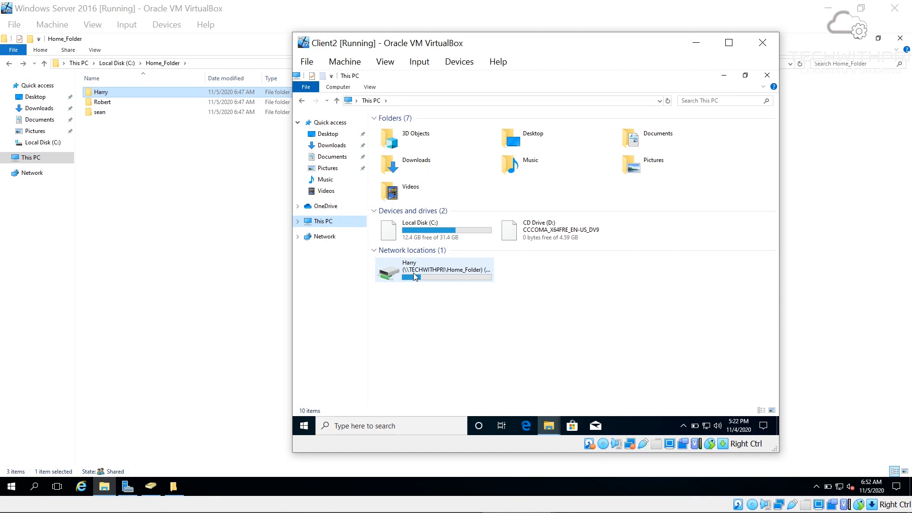
pyautogui.click(413, 273)
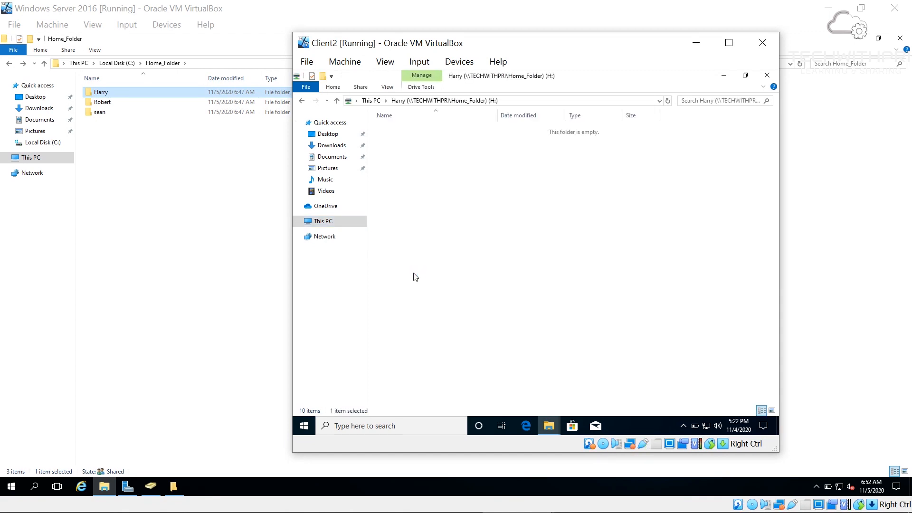
# - Create a folder named Test on the H: drive, then return to the server's Home_Folder window
pyautogui.rightClick(456, 208)
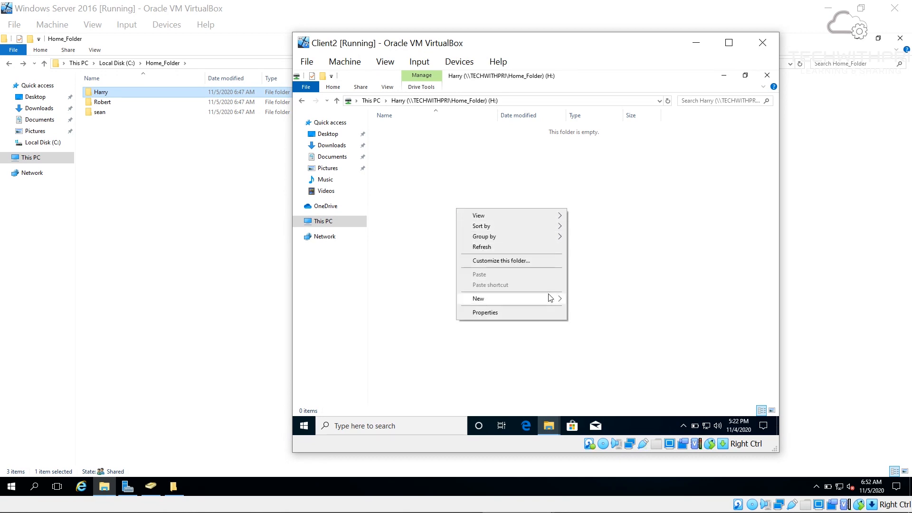
pyautogui.moveTo(555, 303)
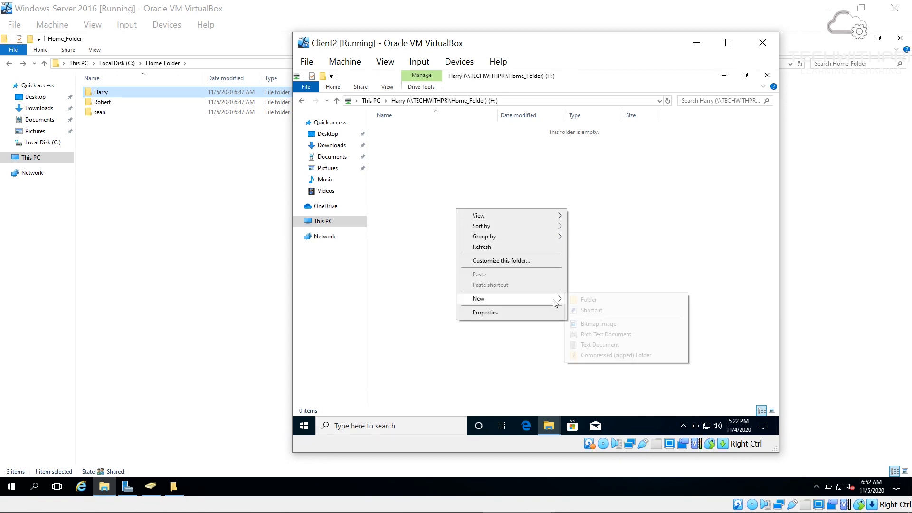
pyautogui.click(576, 300)
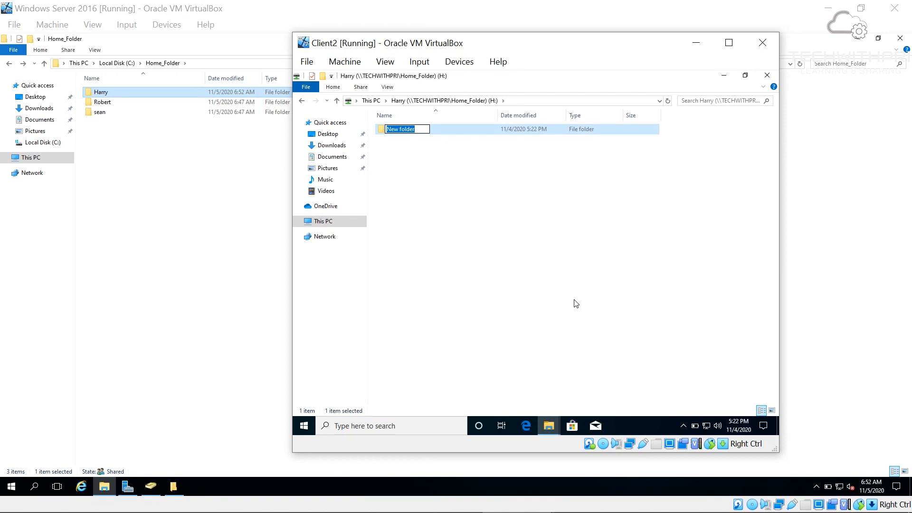
pyautogui.write('Test')
pyautogui.press('Return')
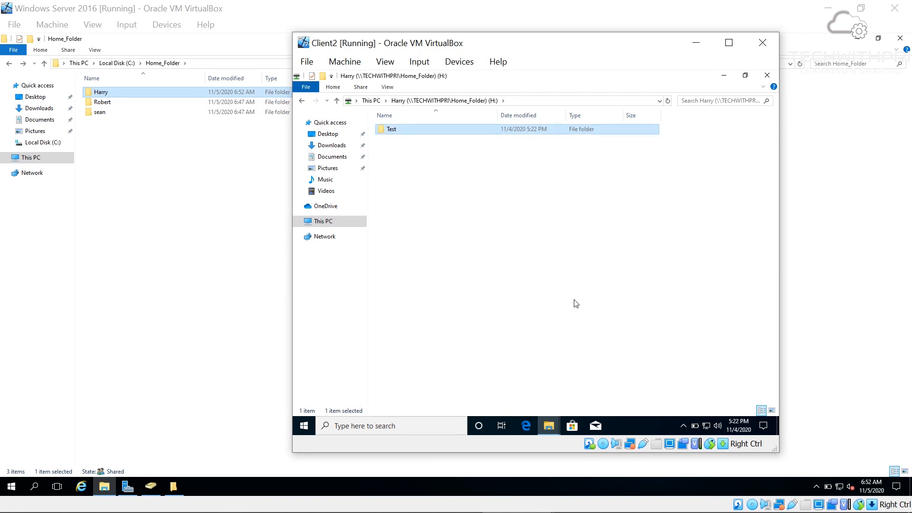
pyautogui.click(259, 262)
pyautogui.click(258, 262)
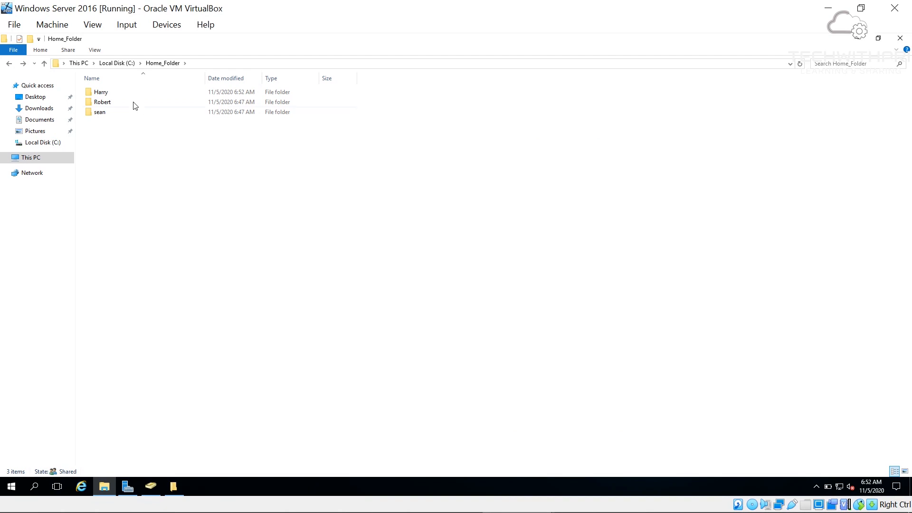
# - Open the first user's folder on the server to find Test, then sign out of Client2
pyautogui.click(107, 92)
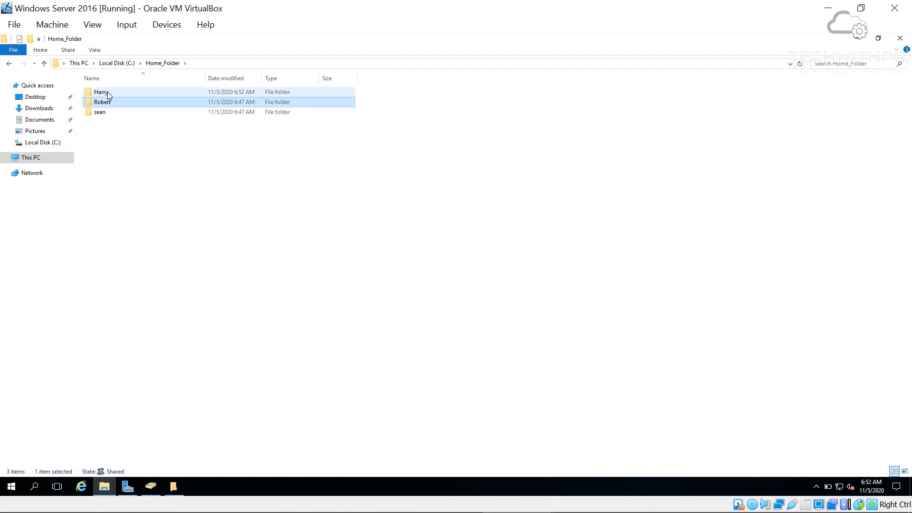
pyautogui.doubleClick(107, 92)
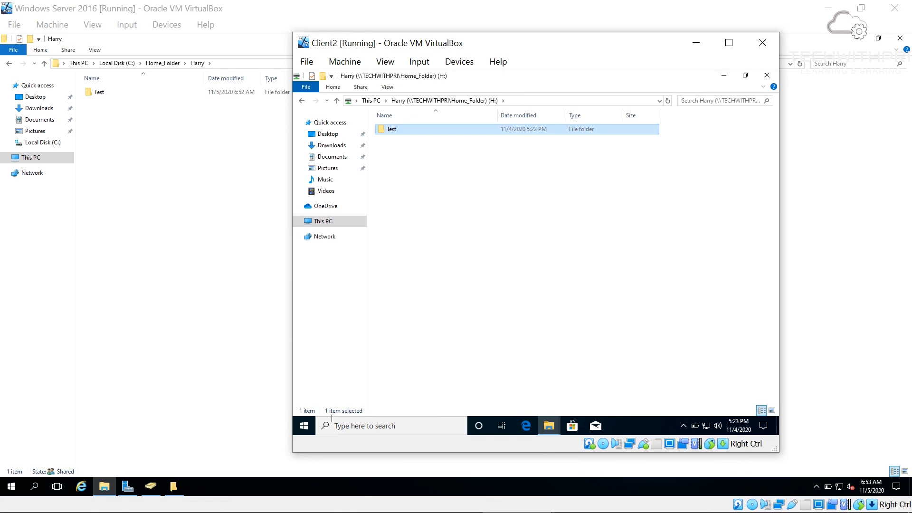
pyautogui.click(310, 429)
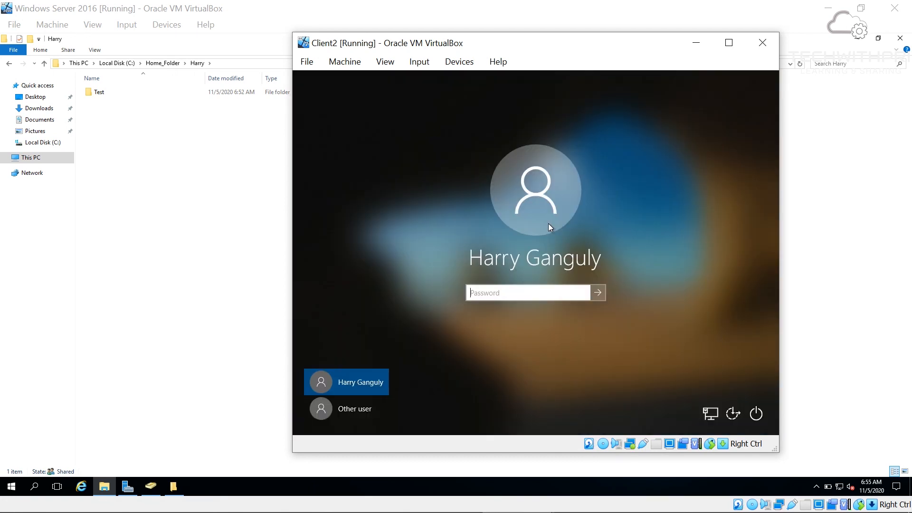
# - Sign in to the TECHWITHPRI0 domain on Client2 with the second user's user name and password
pyautogui.click(320, 405)
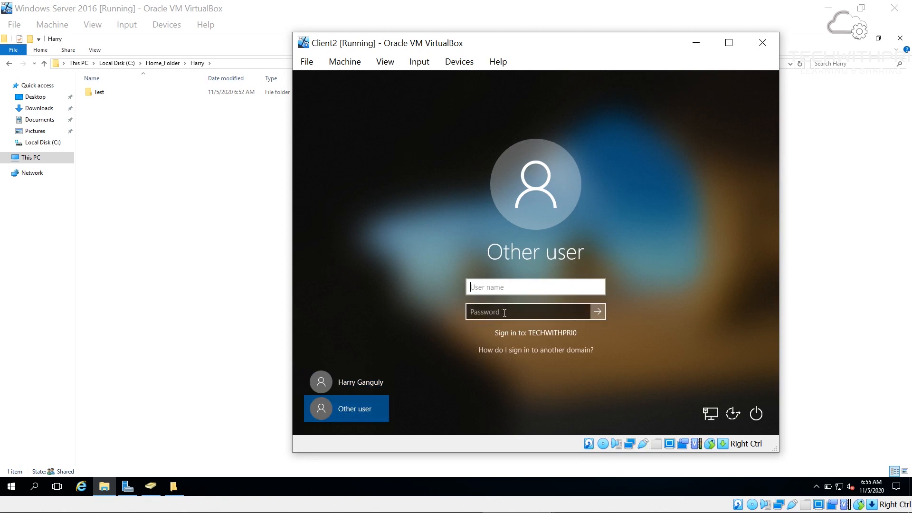
pyautogui.write('robert')
pyautogui.press('Tab')
pyautogui.write('••••••••')
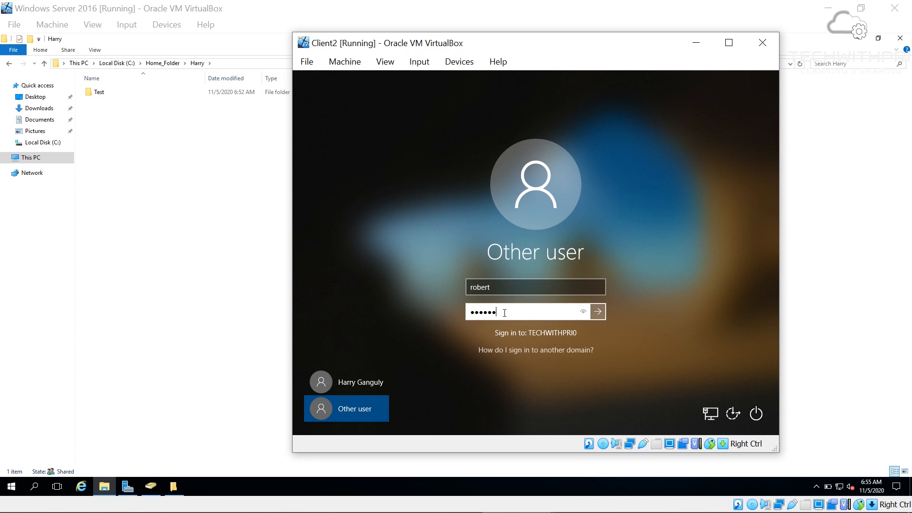
pyautogui.write('••')
pyautogui.press('Return')
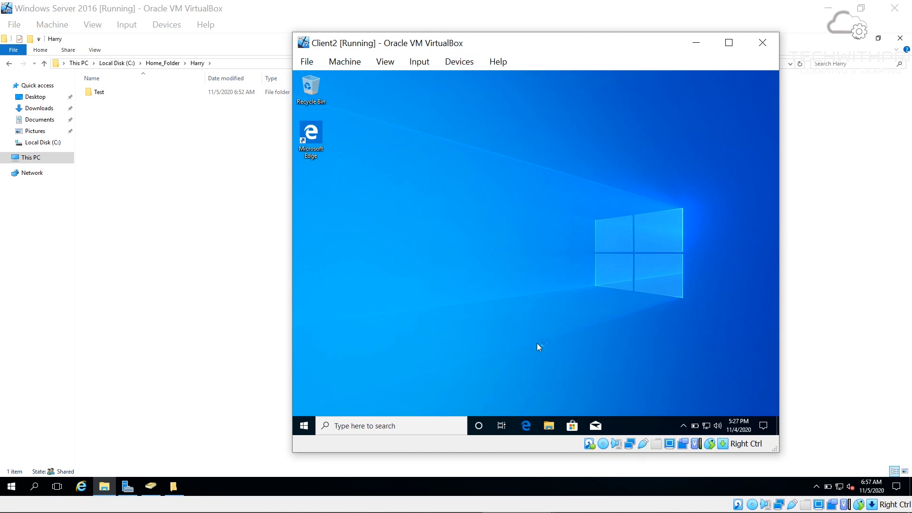
# - Open the second user's mapped H: drive from This PC in File Explorer
pyautogui.click(548, 425)
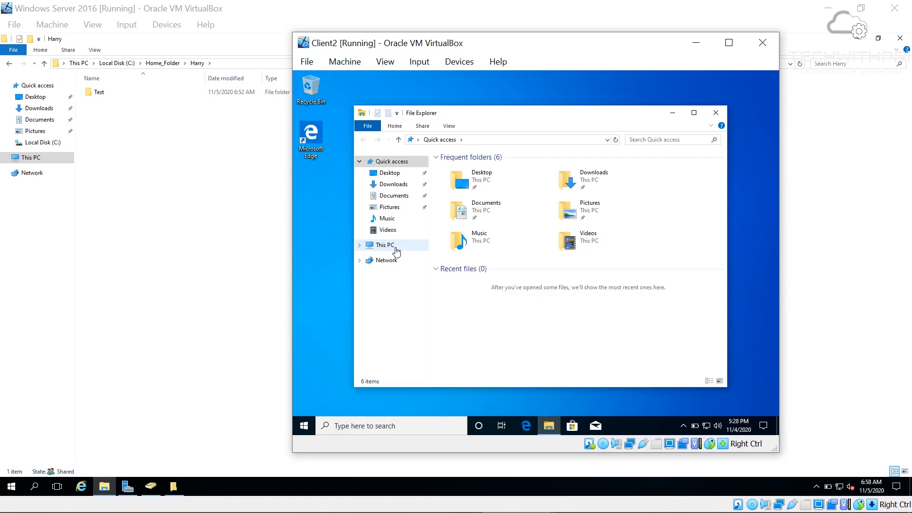
pyautogui.click(395, 246)
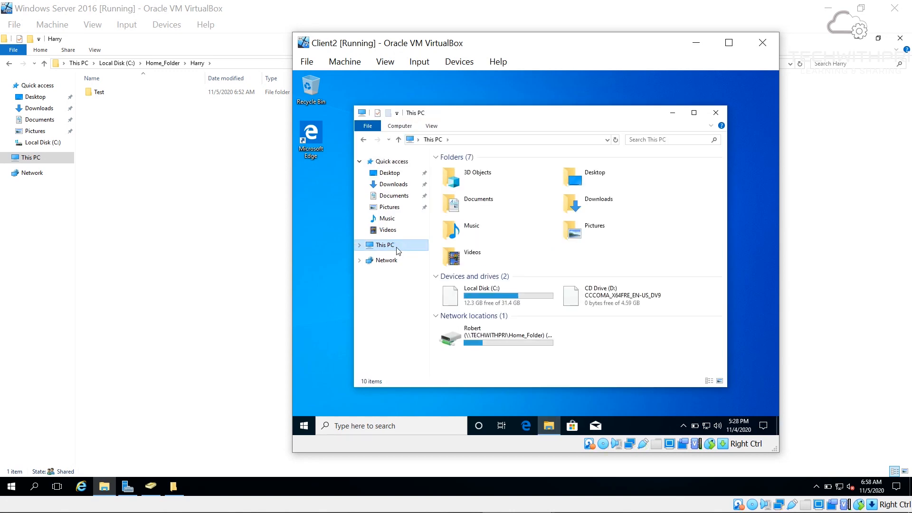
pyautogui.doubleClick(465, 345)
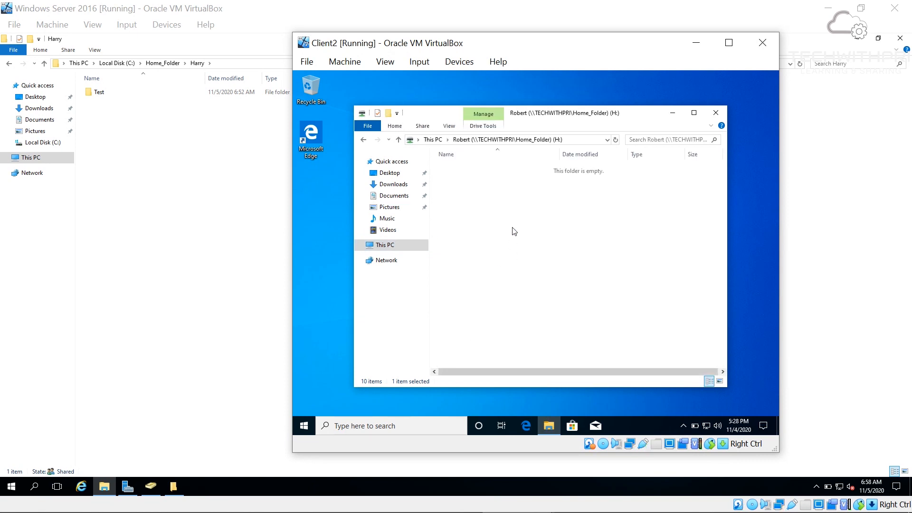
# - Create a new text document on the H: drive, named with a greeting from the user
pyautogui.rightClick(512, 228)
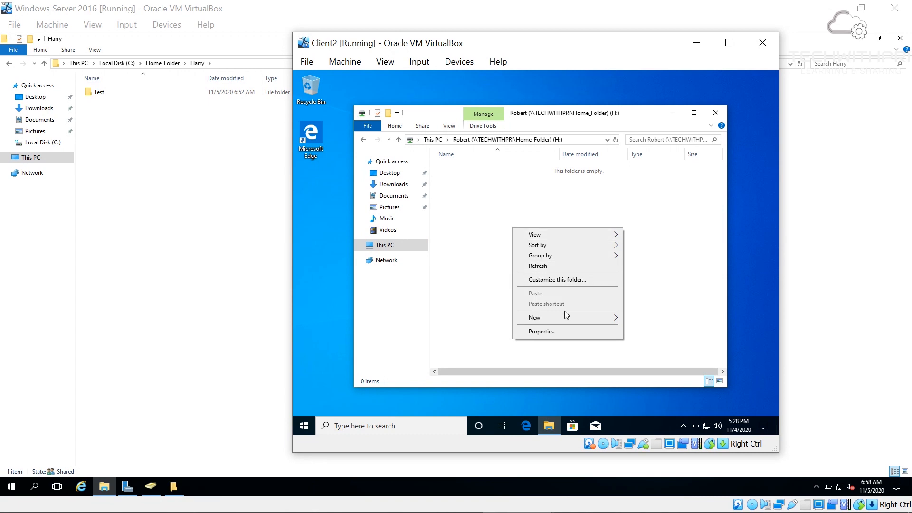
pyautogui.moveTo(602, 318)
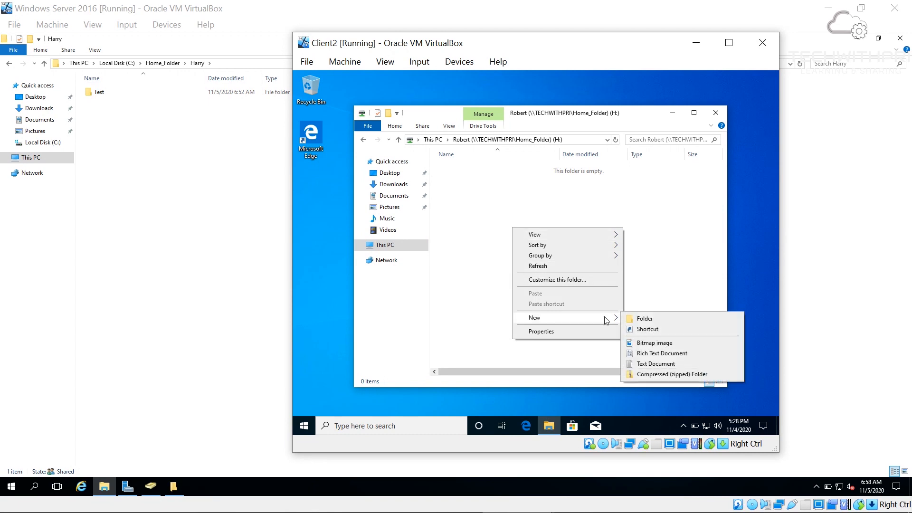
pyautogui.click(654, 364)
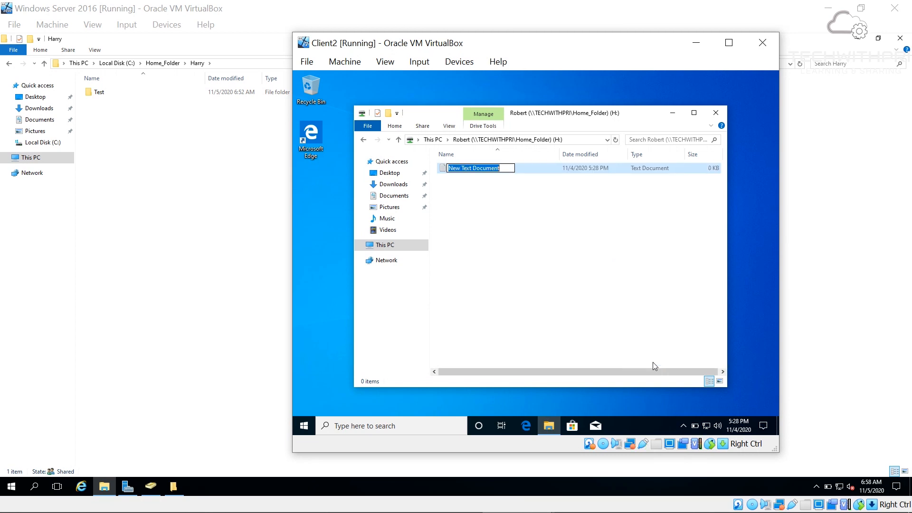
pyautogui.write('Hi thisi is Robert')
pyautogui.press('Return')
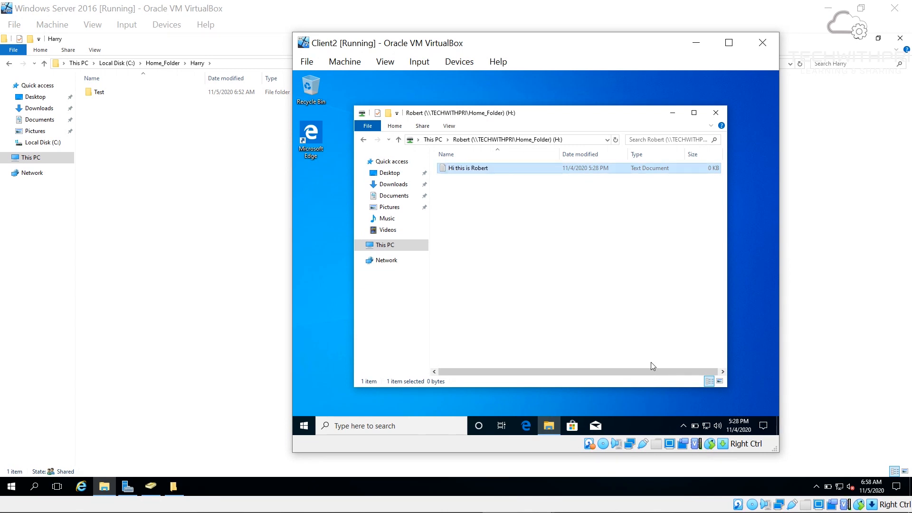
# - On the server, open the second user's subfolder under Home_Folder to confirm the new file
pyautogui.click(188, 176)
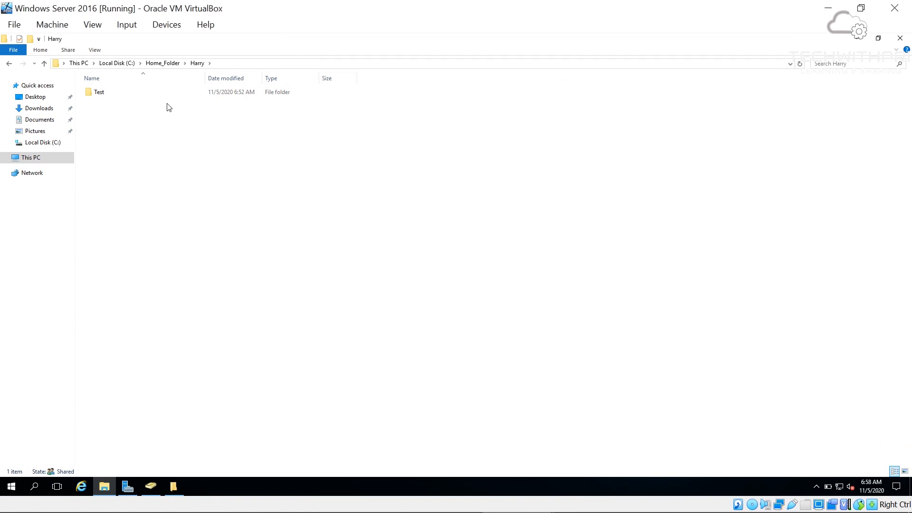
pyautogui.click(162, 64)
pyautogui.doubleClick(133, 102)
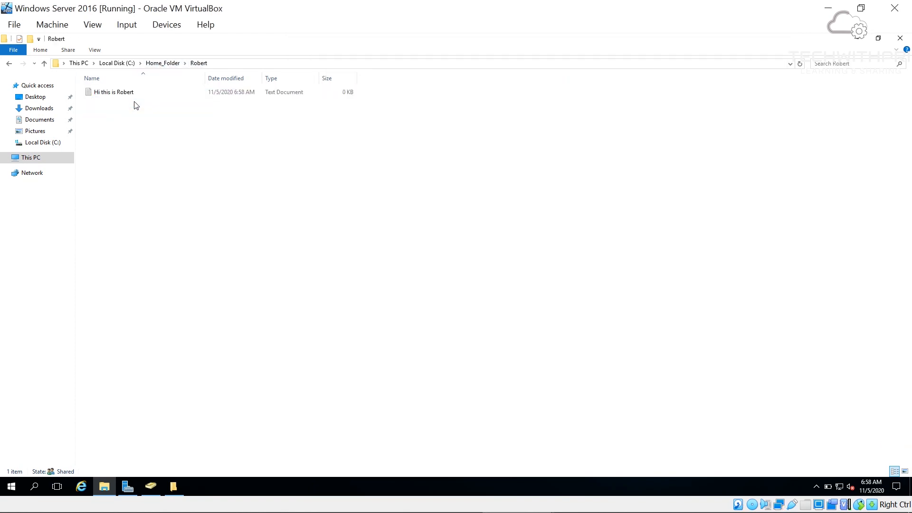